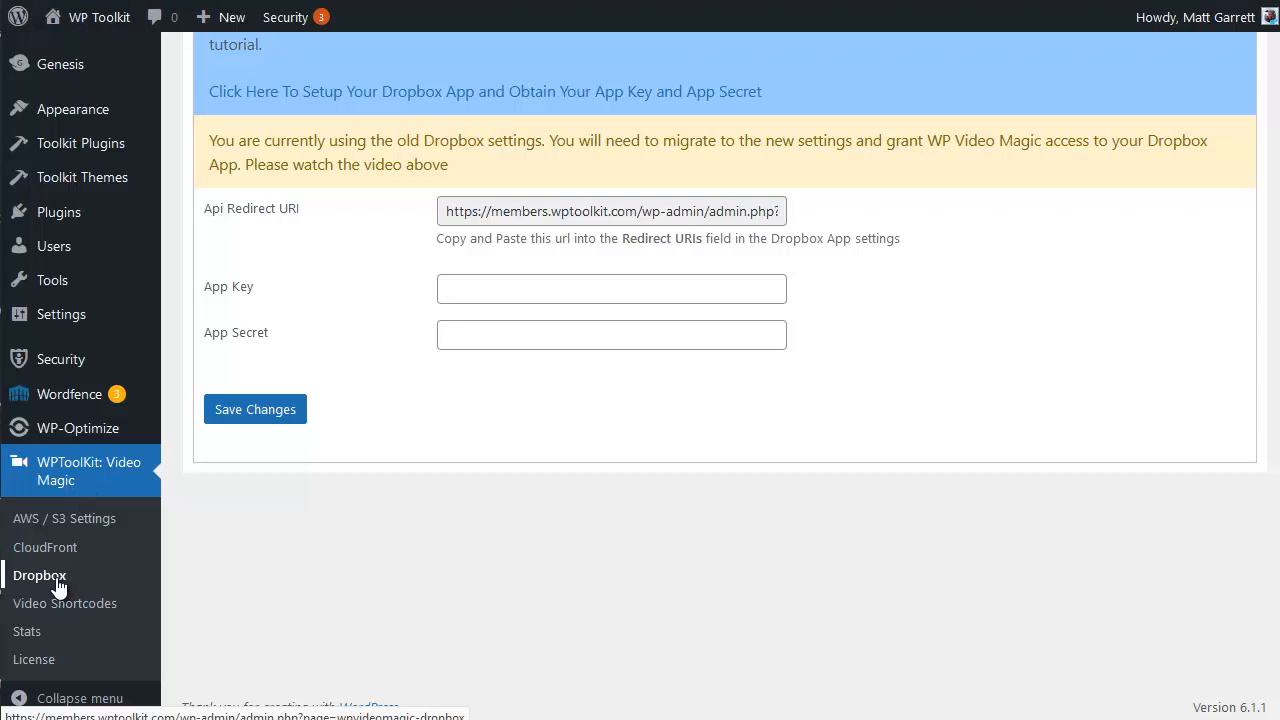
Step: Open the link for setting up the Dropbox app and obtaining its key and secret in a new tab
scroll(745, 519, up, 2)
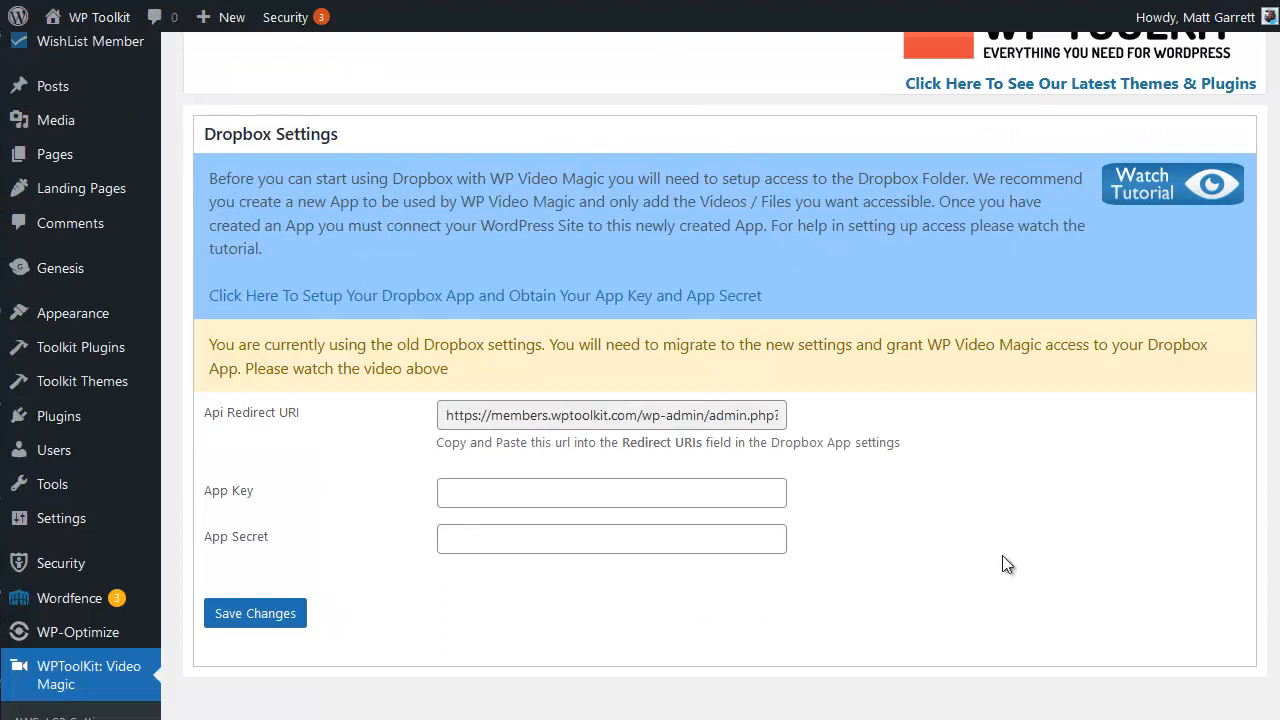
right_click(348, 306)
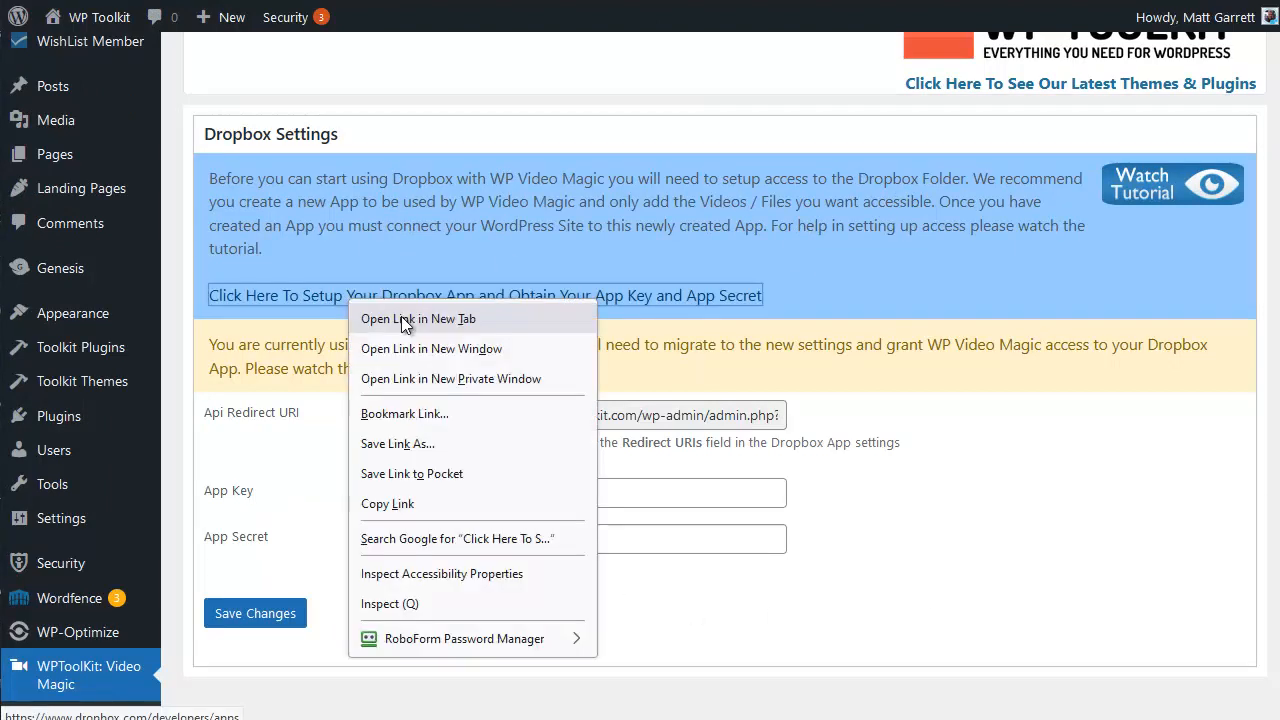
click(401, 318)
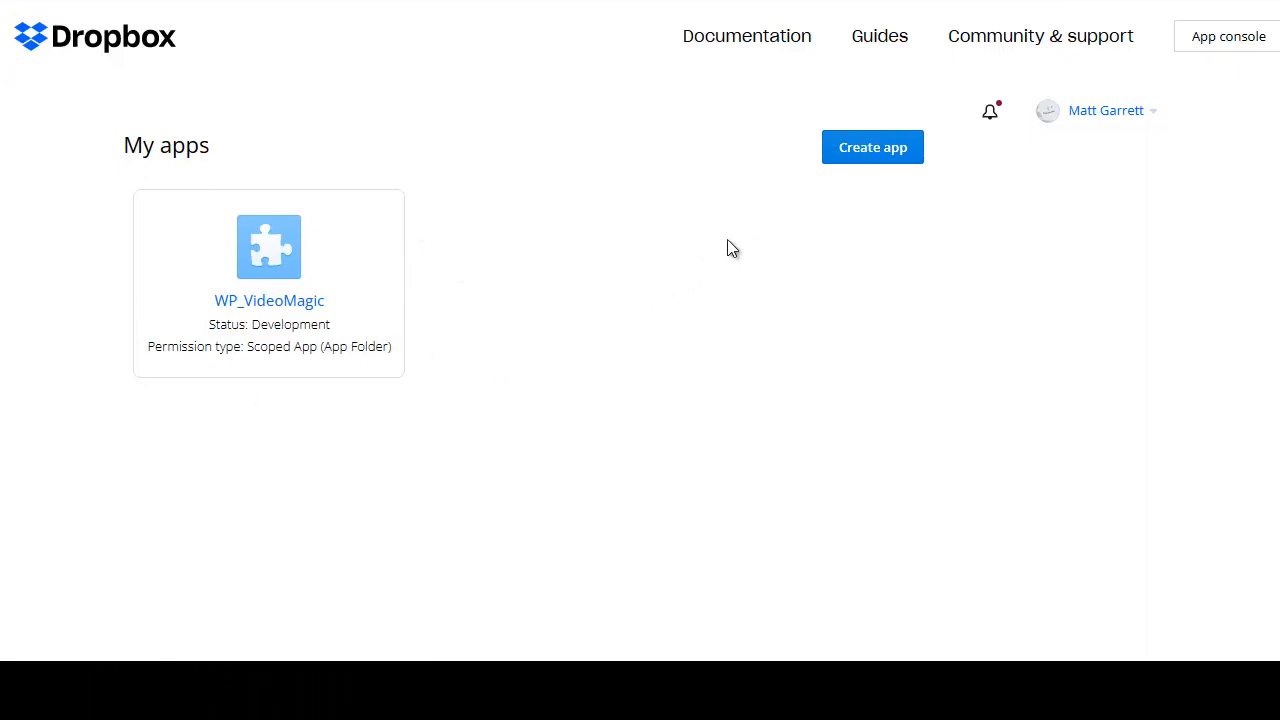
Step: Create a Dropbox app with scoped access and the App folder access type, named "WP VideoMagic v2.4"
click(873, 148)
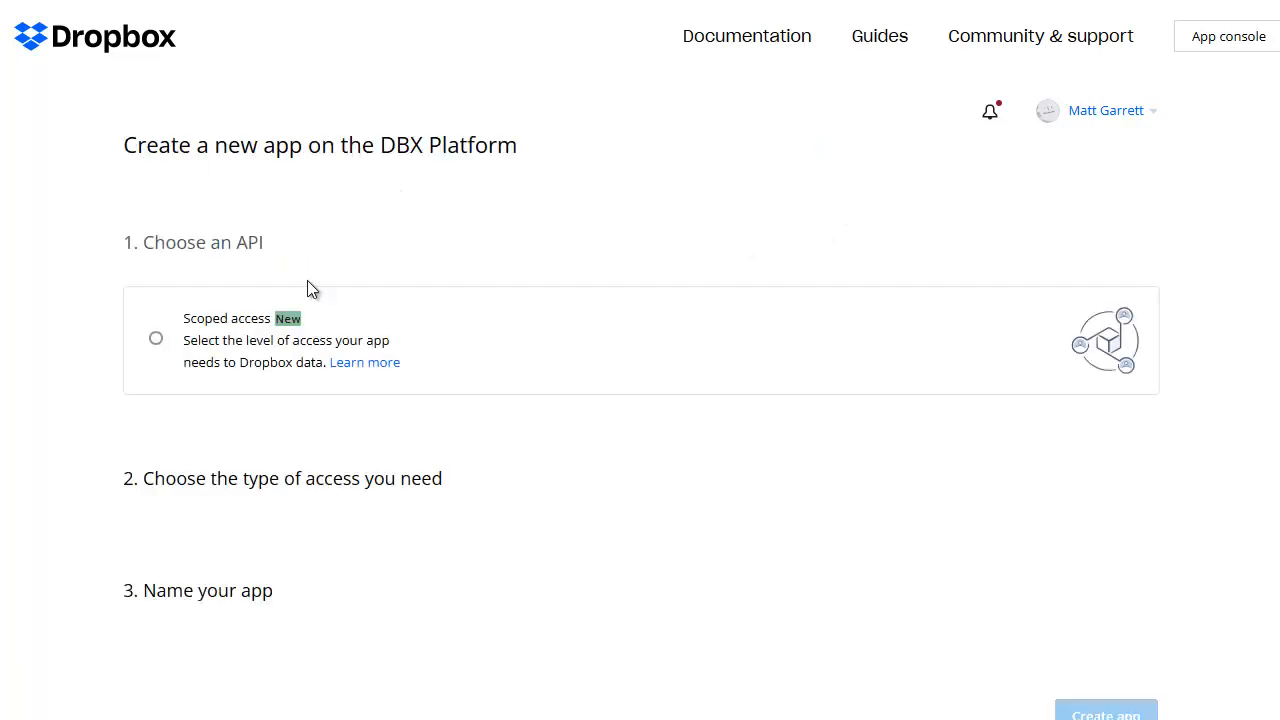
click(156, 342)
scroll(587, 397, down, 2)
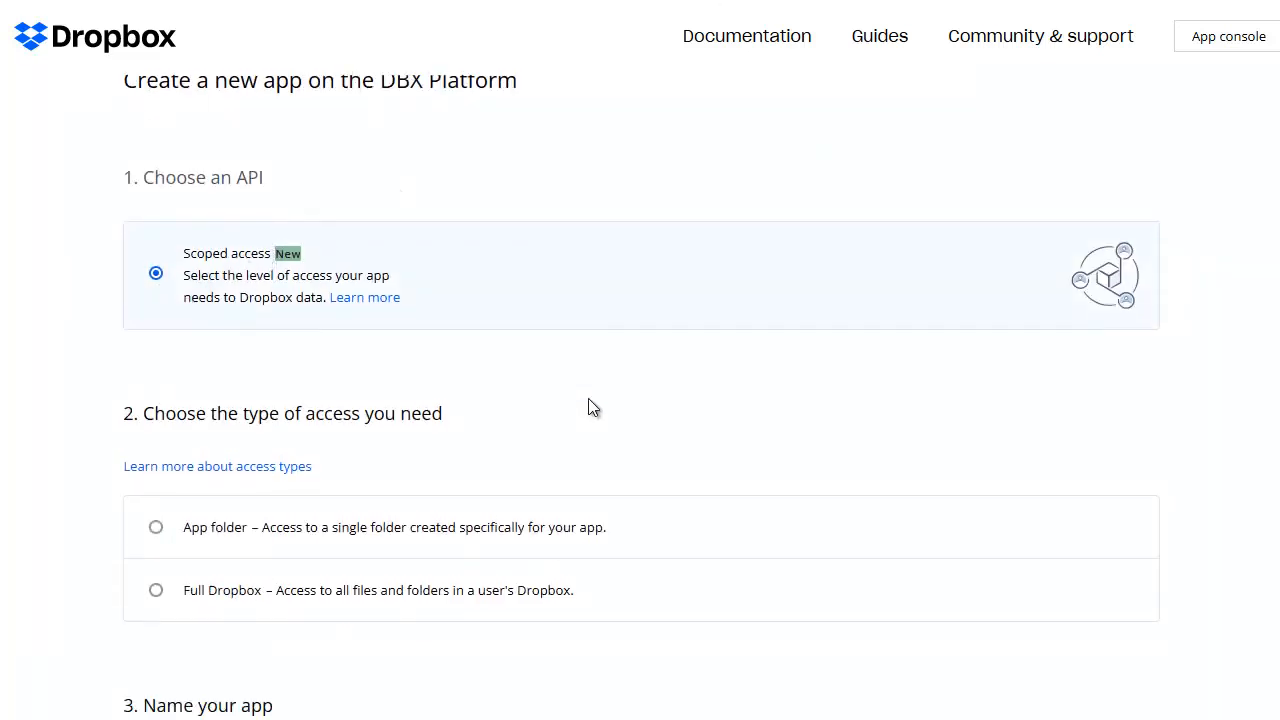
scroll(614, 370, down, 1)
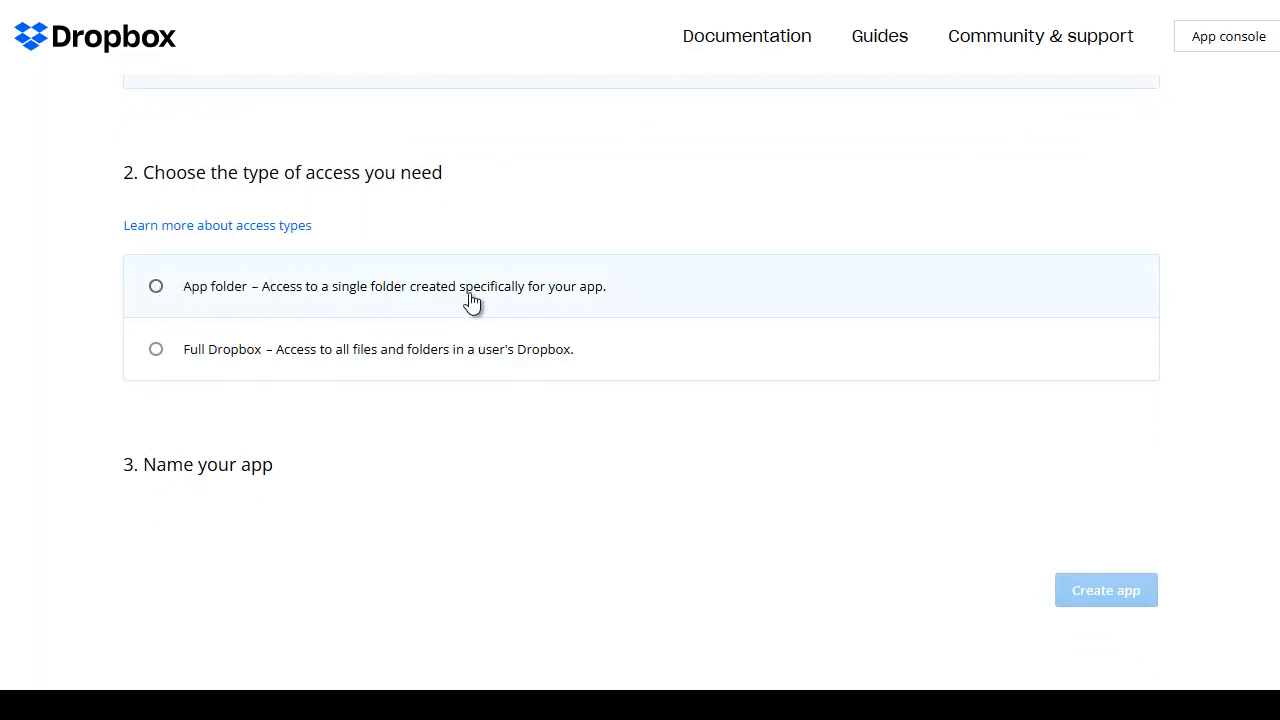
click(156, 286)
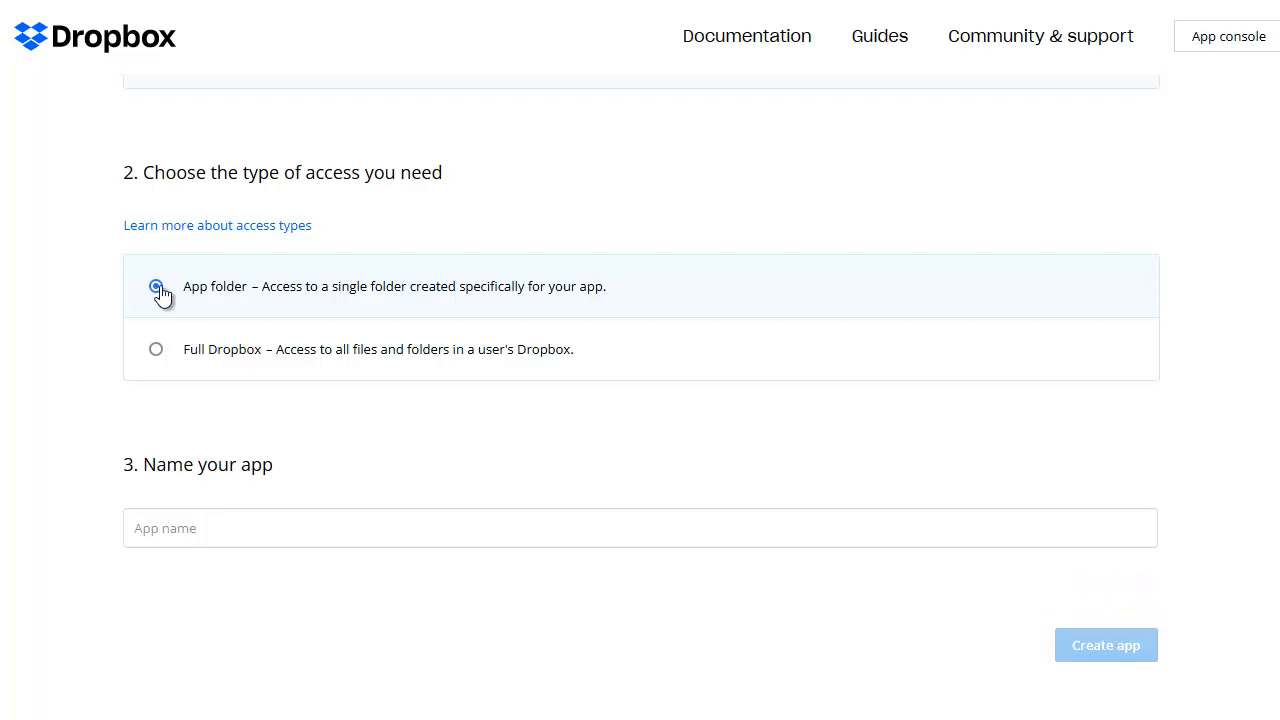
click(247, 535)
text(WP VideoMagic v2.4)
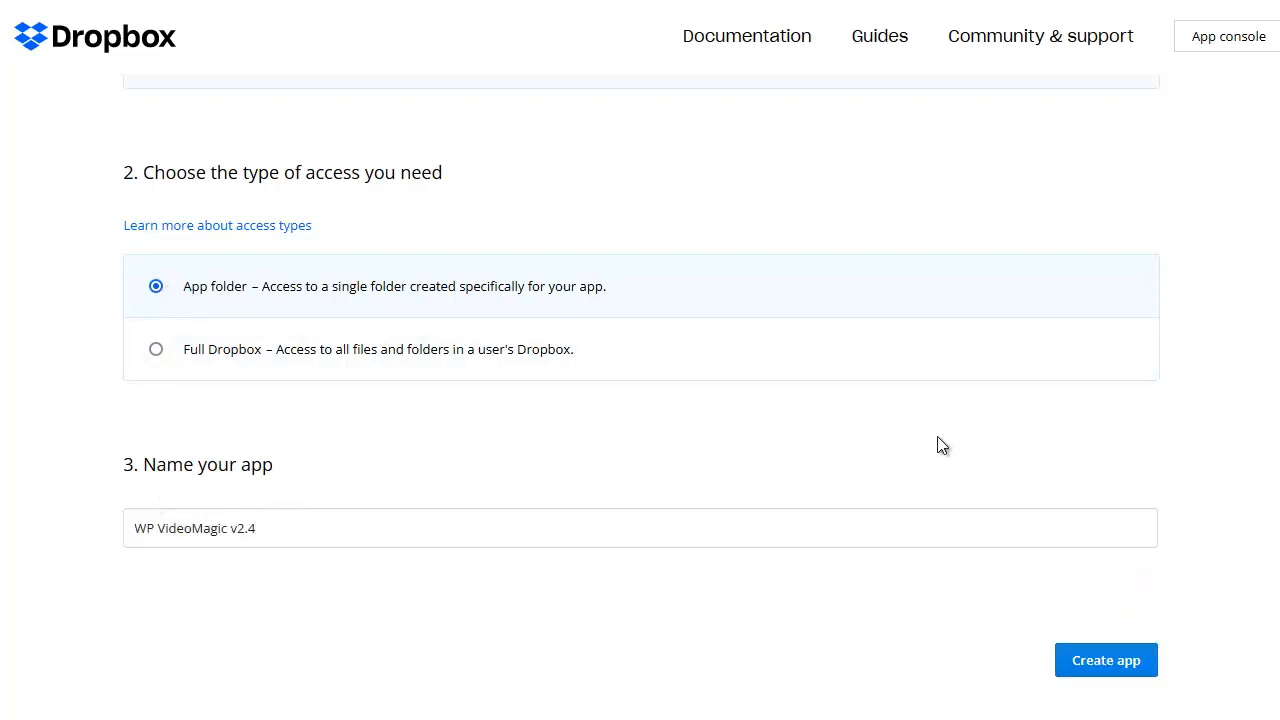
click(1106, 660)
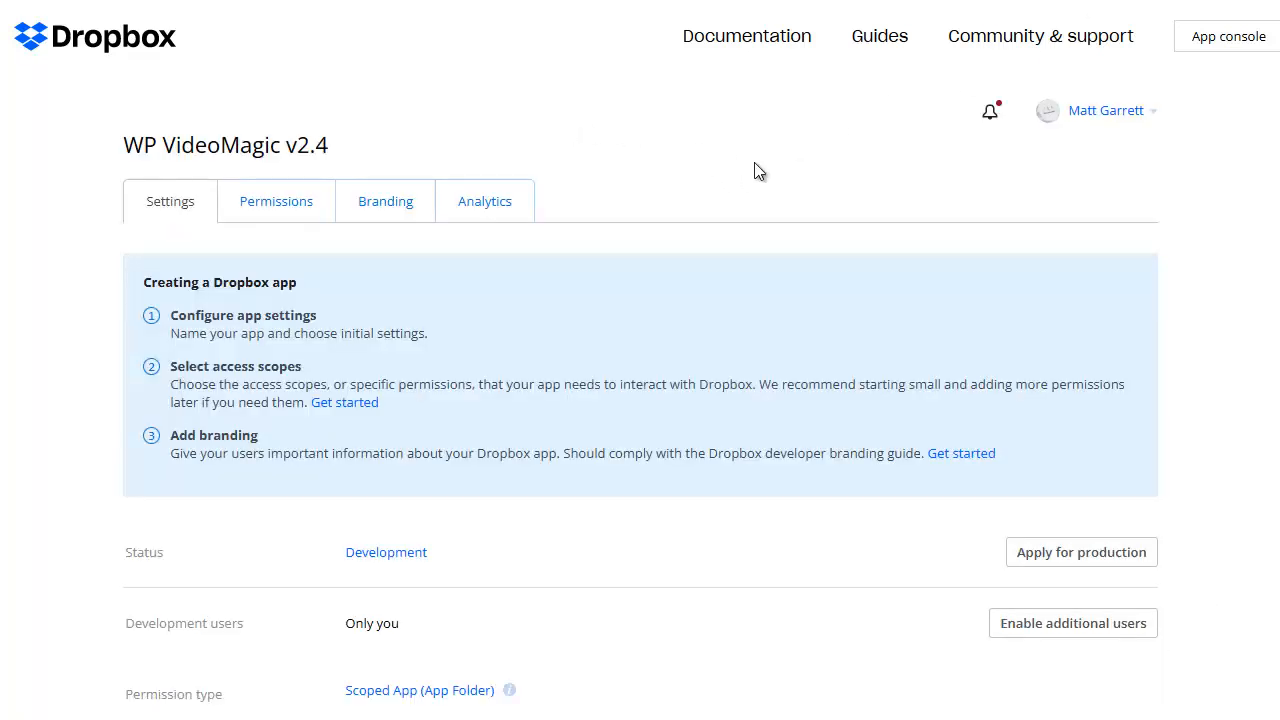
Step: Reveal the new app's secret and copy both the app key and the app secret
scroll(756, 164, down, 3)
scroll(755, 165, down, 1)
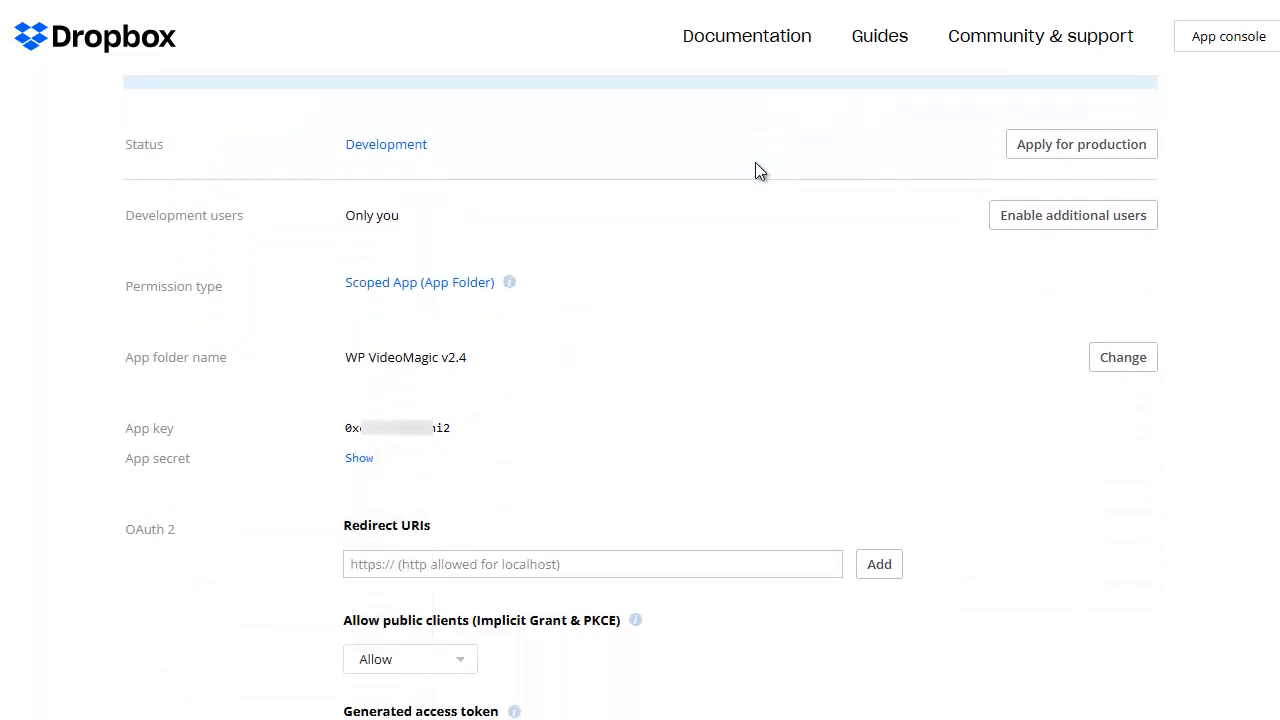
click(361, 462)
drag(451, 431, 348, 450)
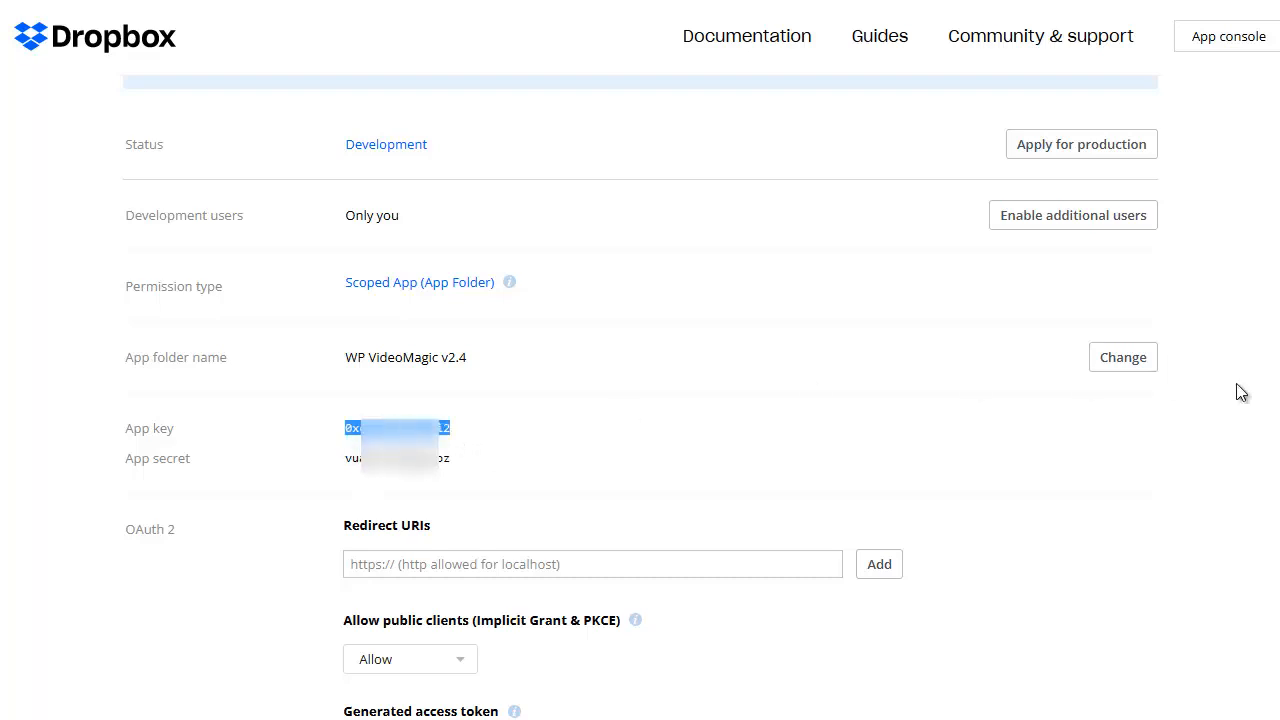
click(1279, 388)
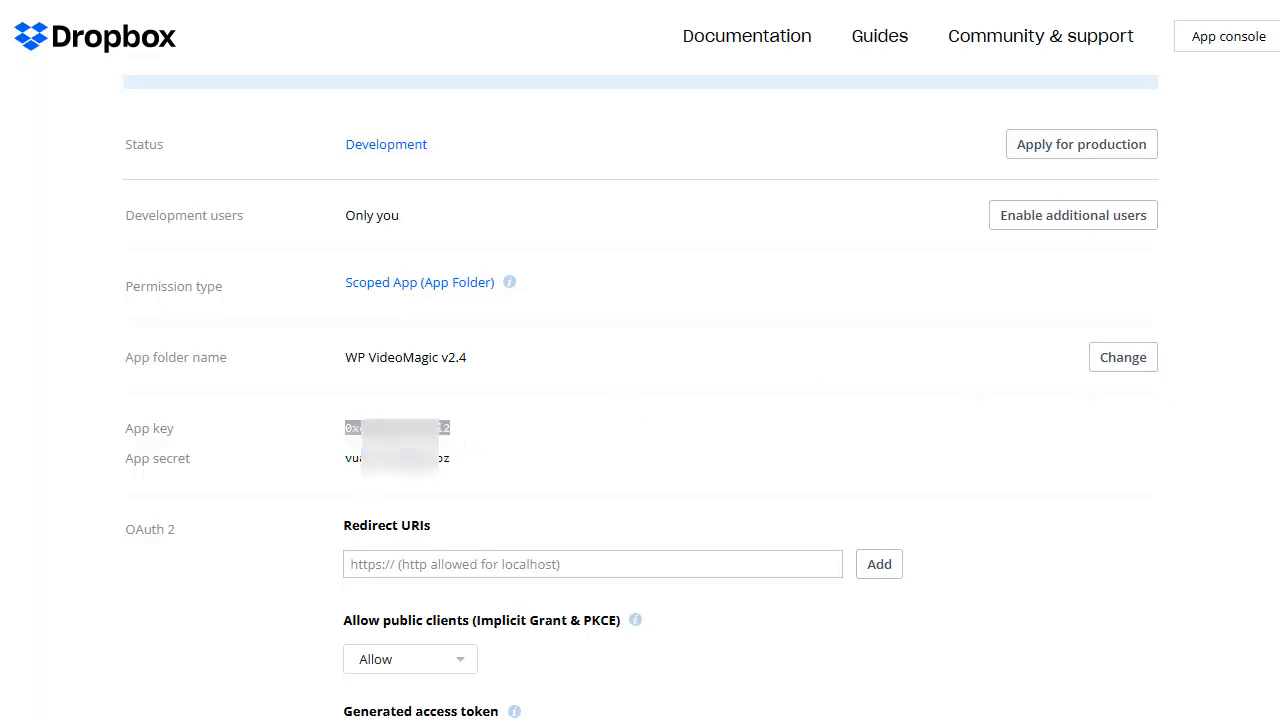
drag(452, 458, 347, 464)
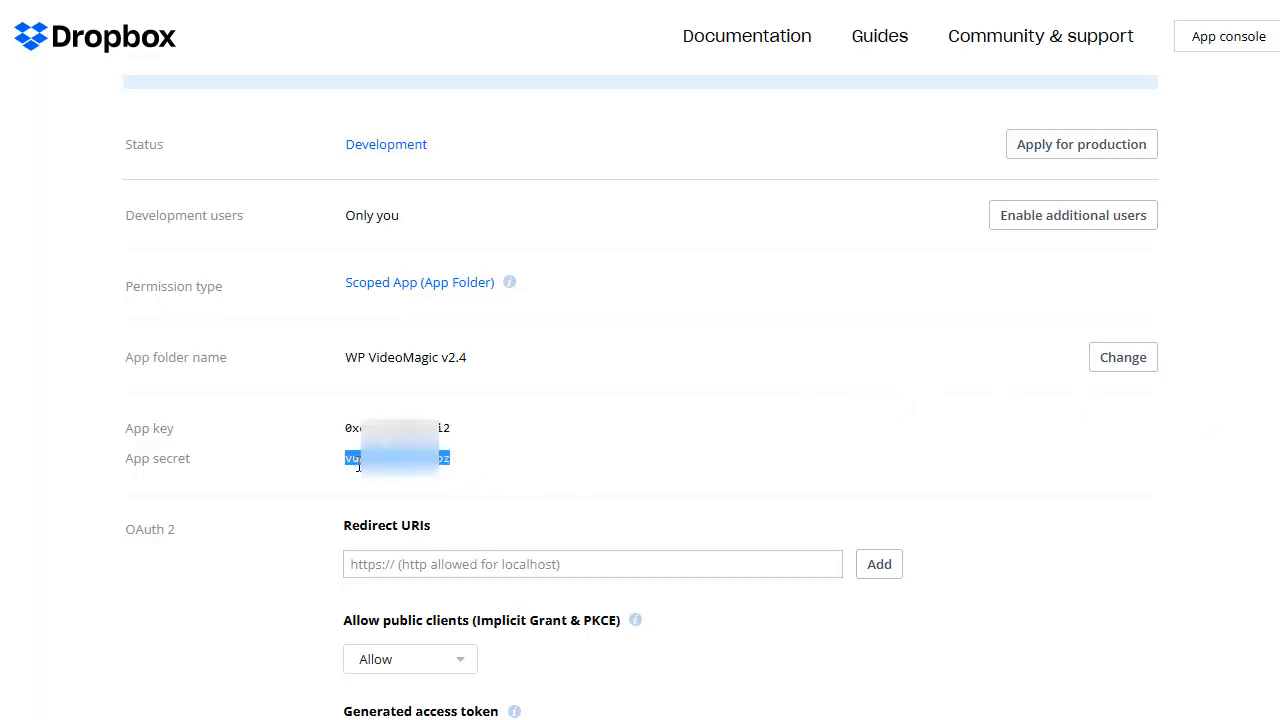
click(1279, 530)
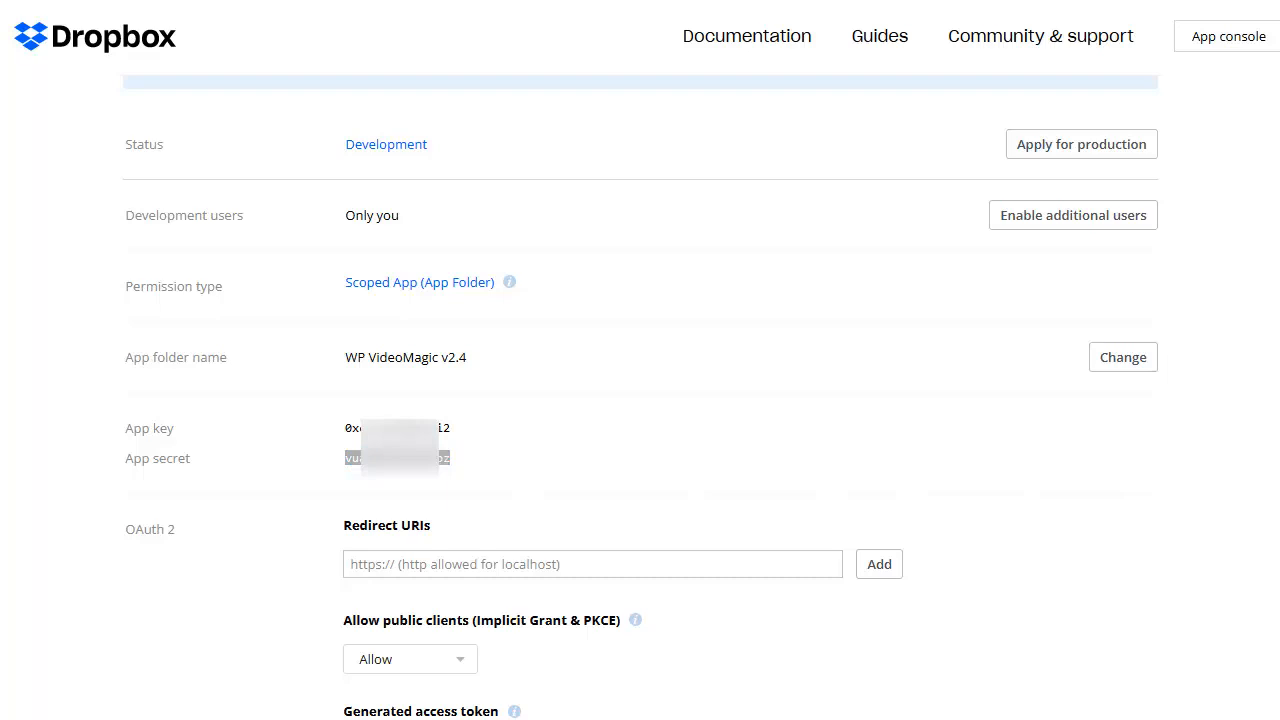
Step: Switch to the WordPress Dropbox Settings page and paste the app key and app secret into their fields
key(alt+Tab)
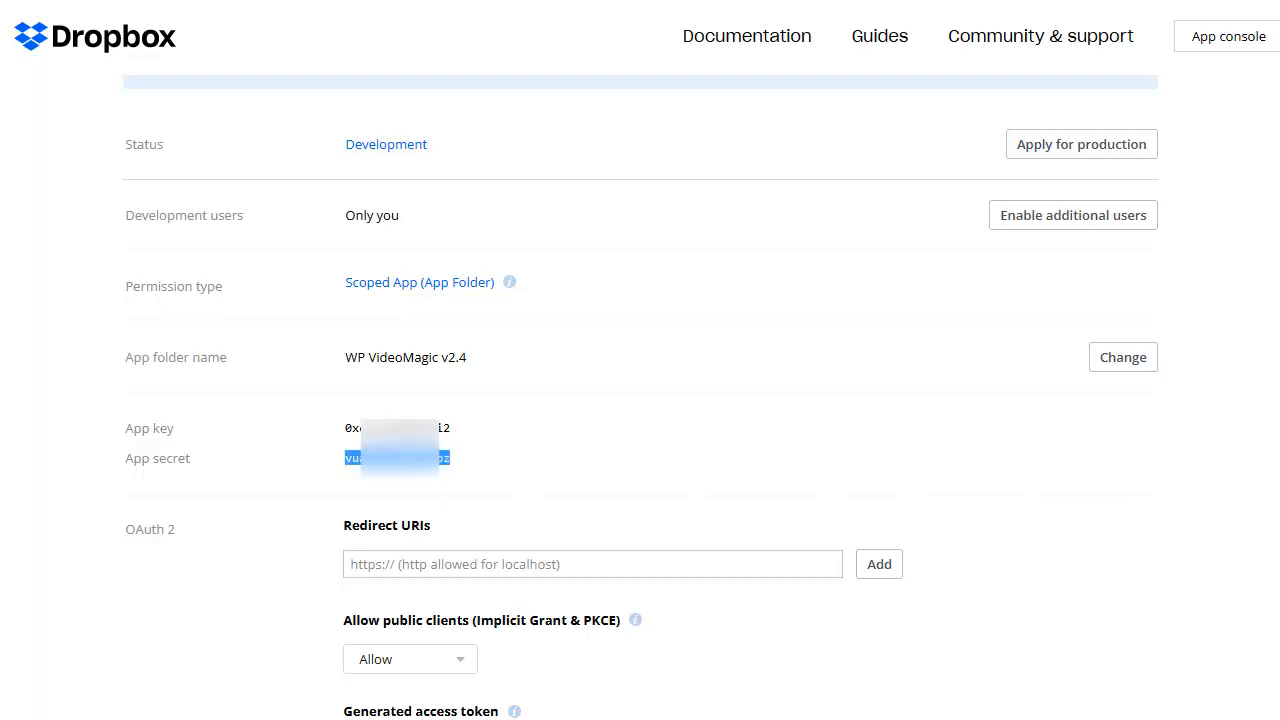
key(alt+Tab)
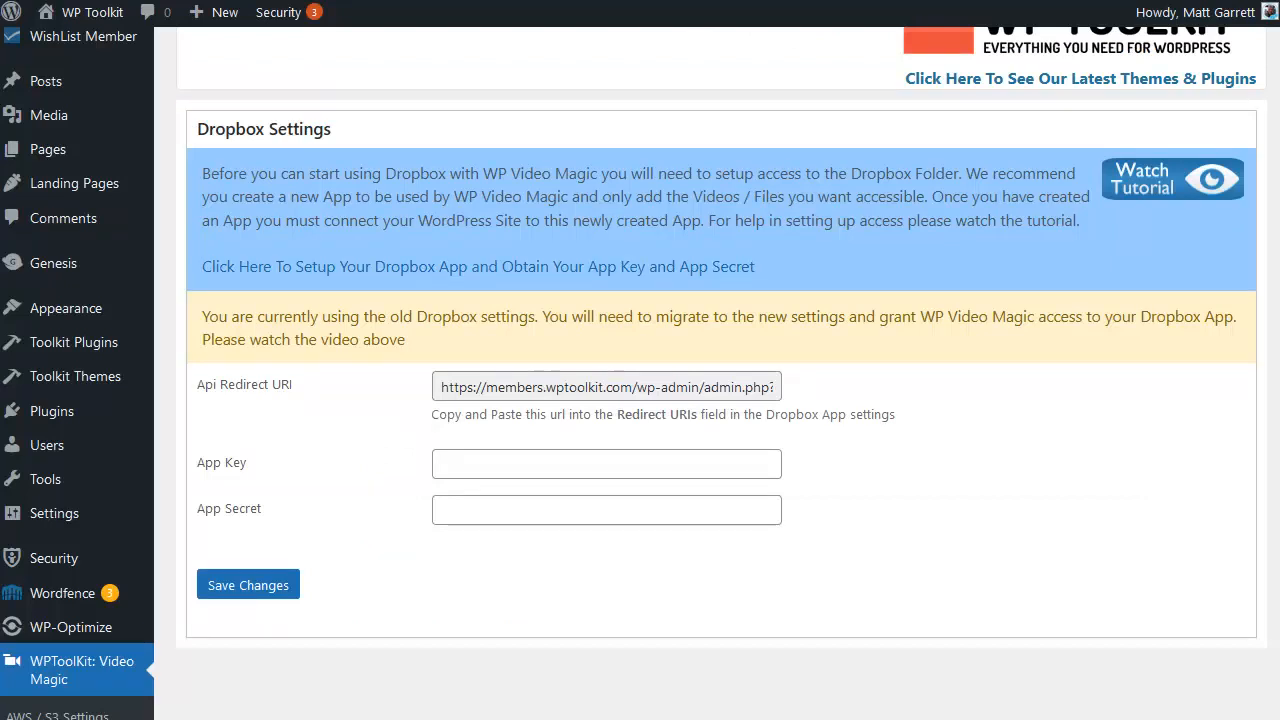
click(643, 458)
key(ctrl+v)
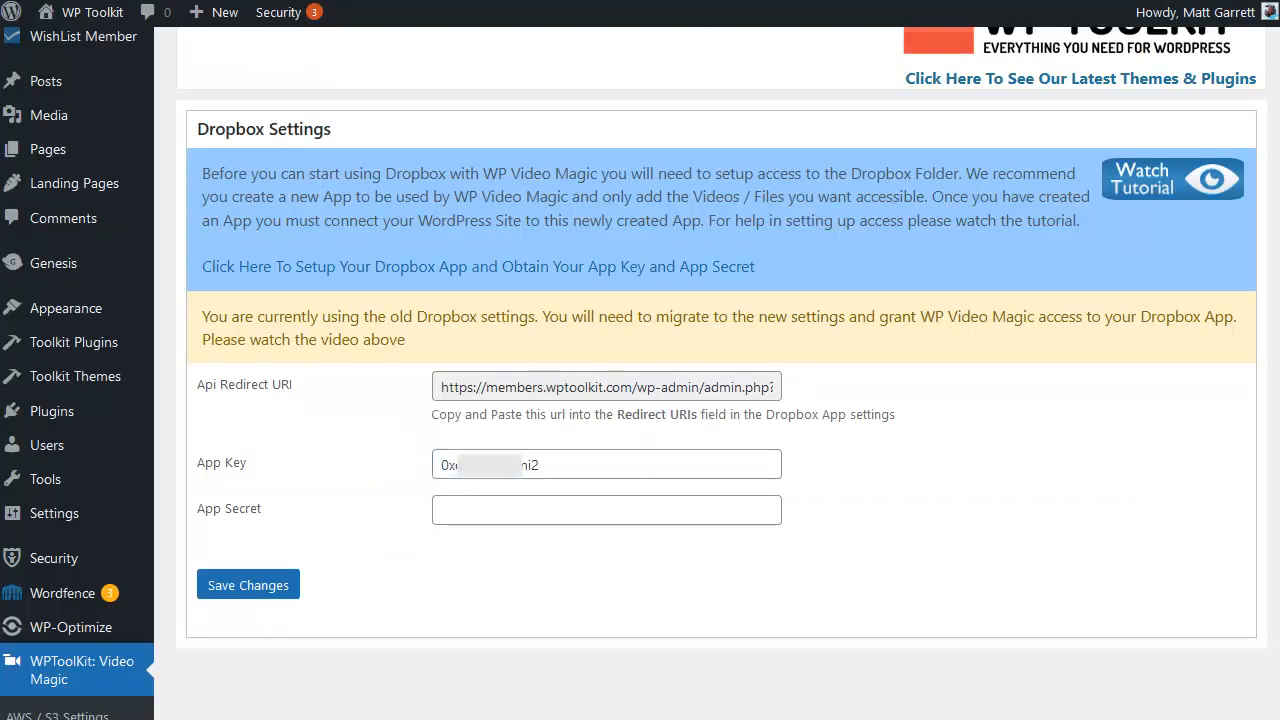
click(574, 509)
key(ctrl+v)
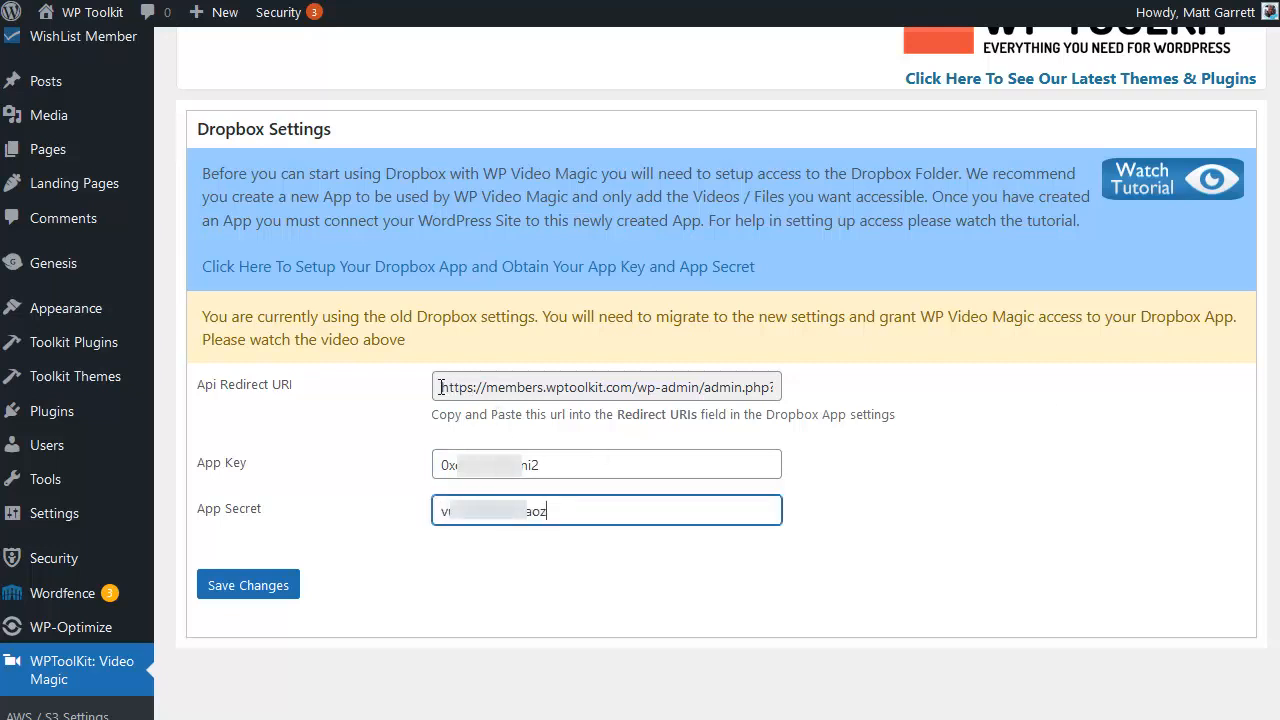
Step: Copy the Api Redirect URI from WordPress and add it to the Dropbox app's OAuth 2 redirect URIs
drag(440, 387, 886, 403)
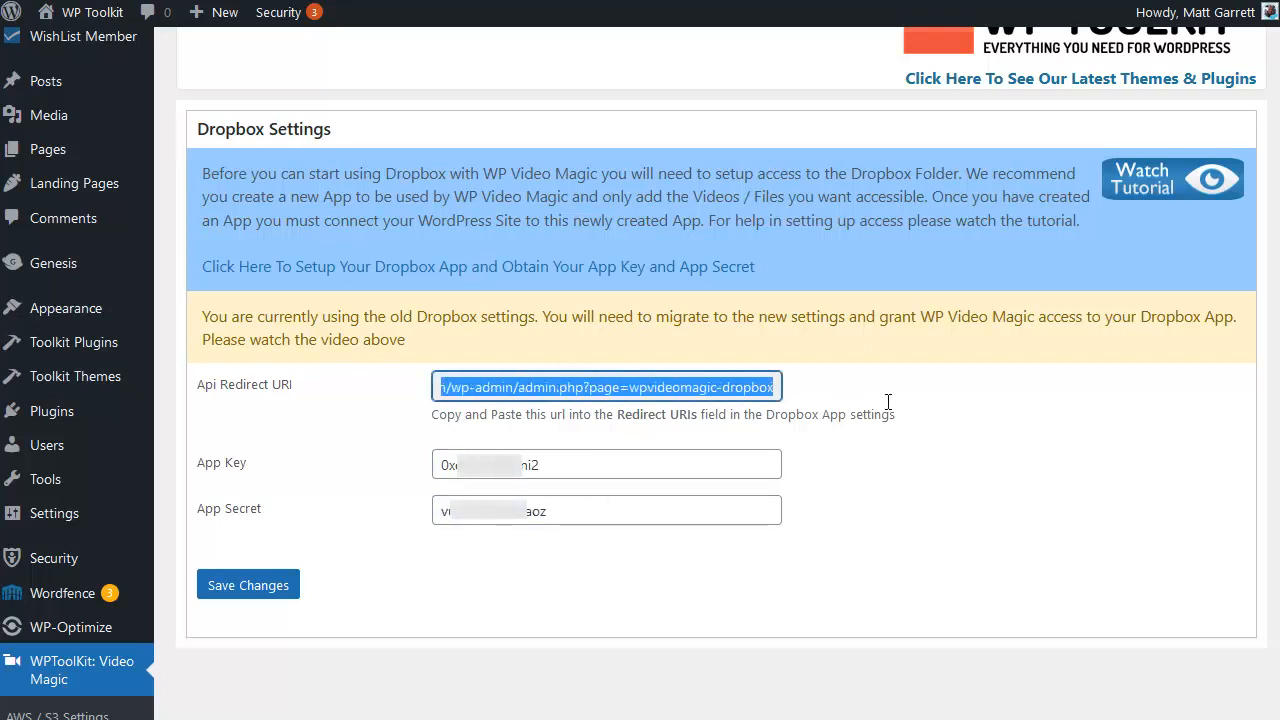
right_click(694, 387)
click(738, 148)
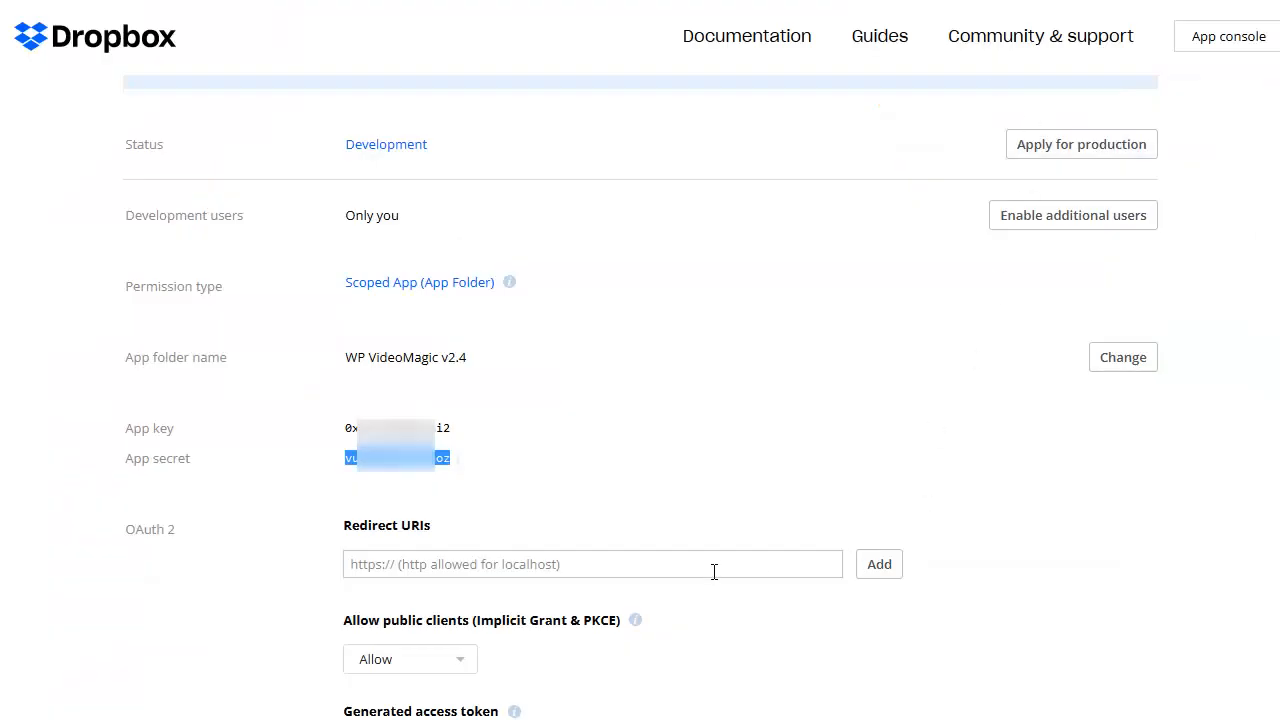
key(ctrl+v)
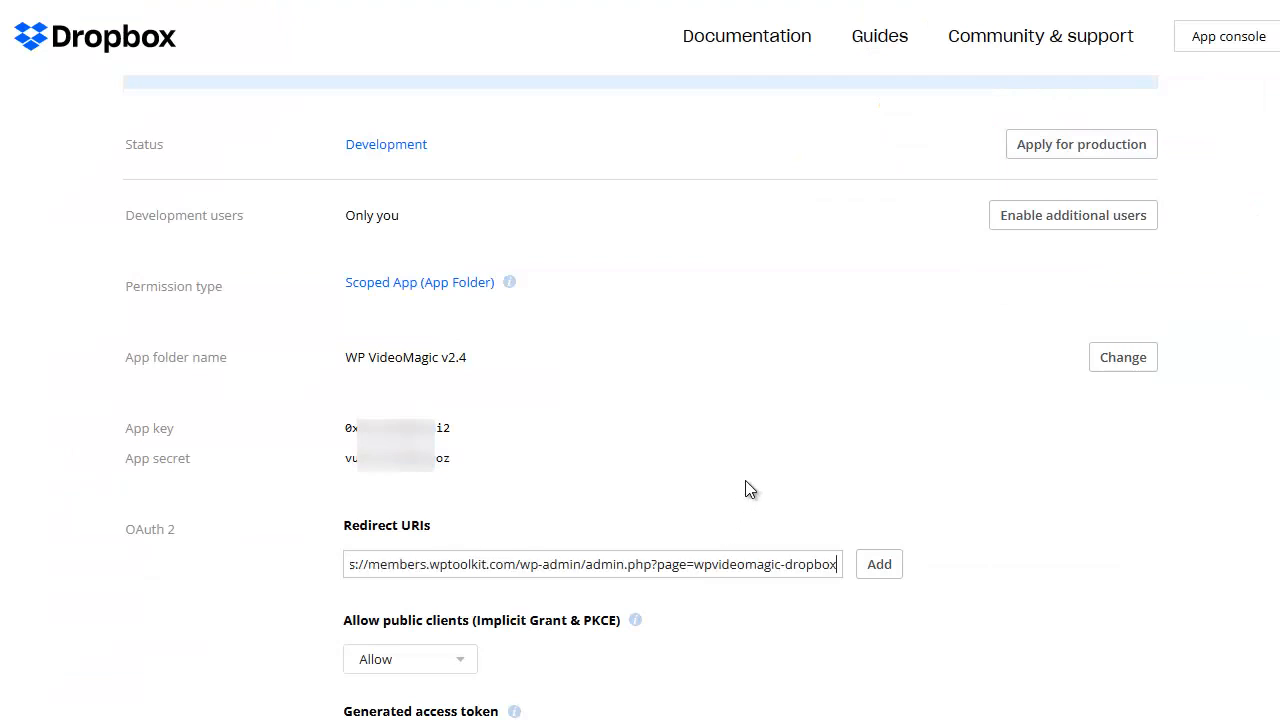
click(879, 566)
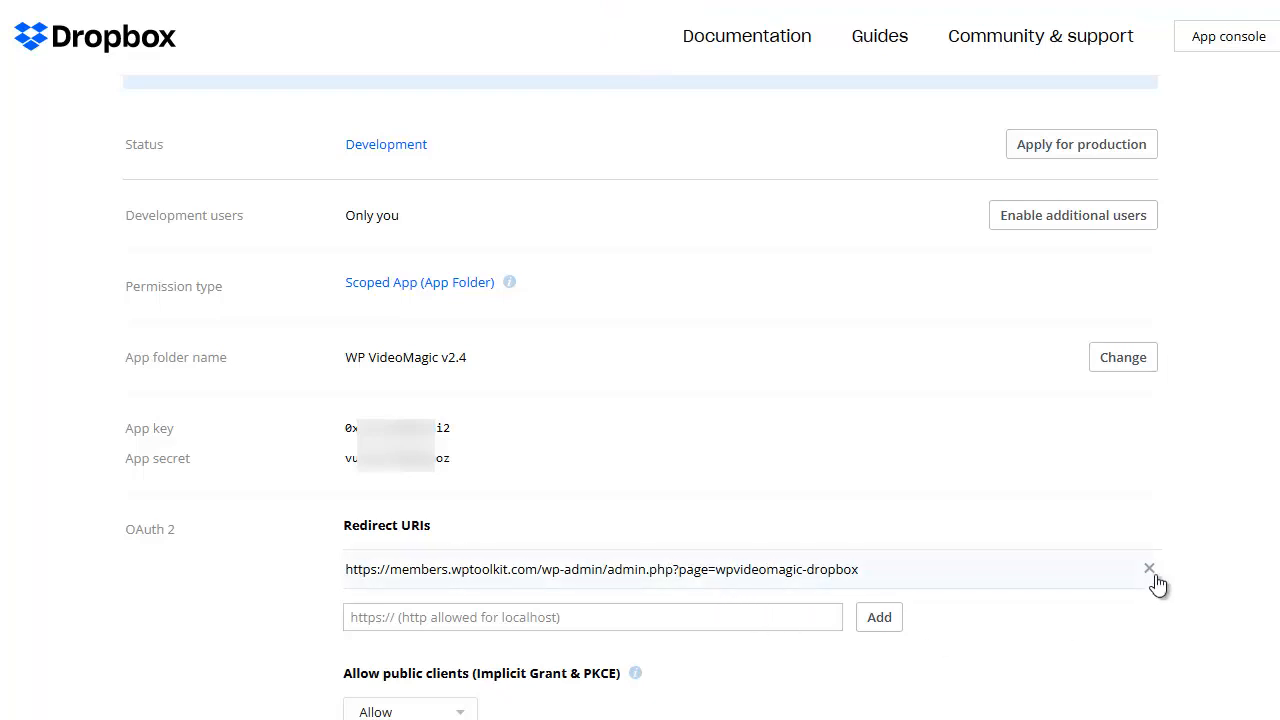
Step: Enable the files.metadata.write, files.content.write, files.content.read and file_requests.write permissions for the Dropbox app
scroll(640, 396, down, 3)
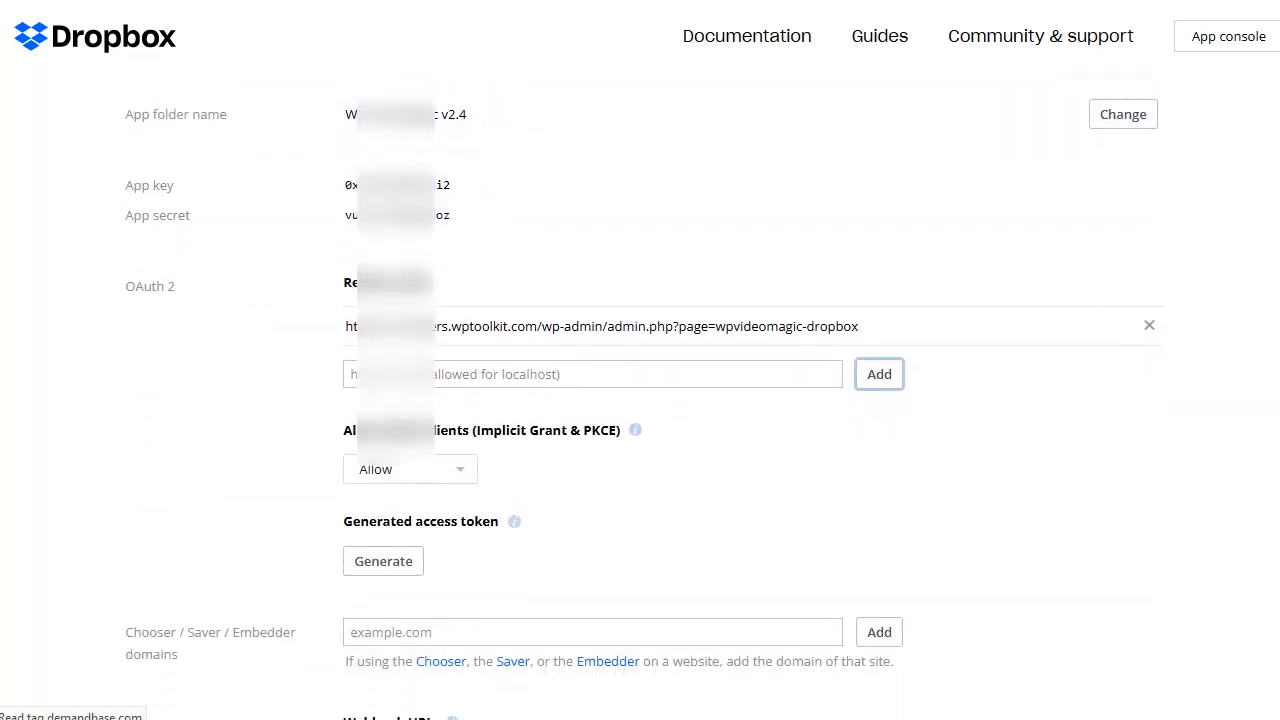
scroll(640, 396, down, 3)
scroll(640, 396, up, 4)
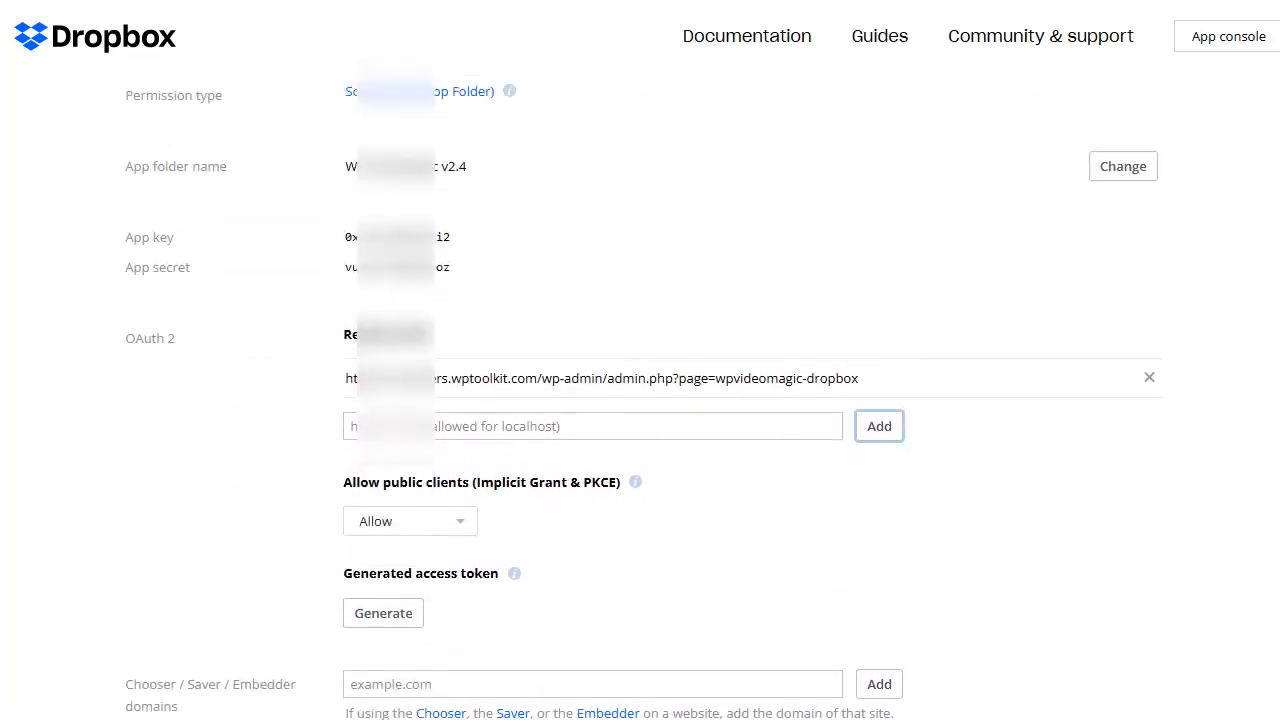
scroll(640, 396, up, 6)
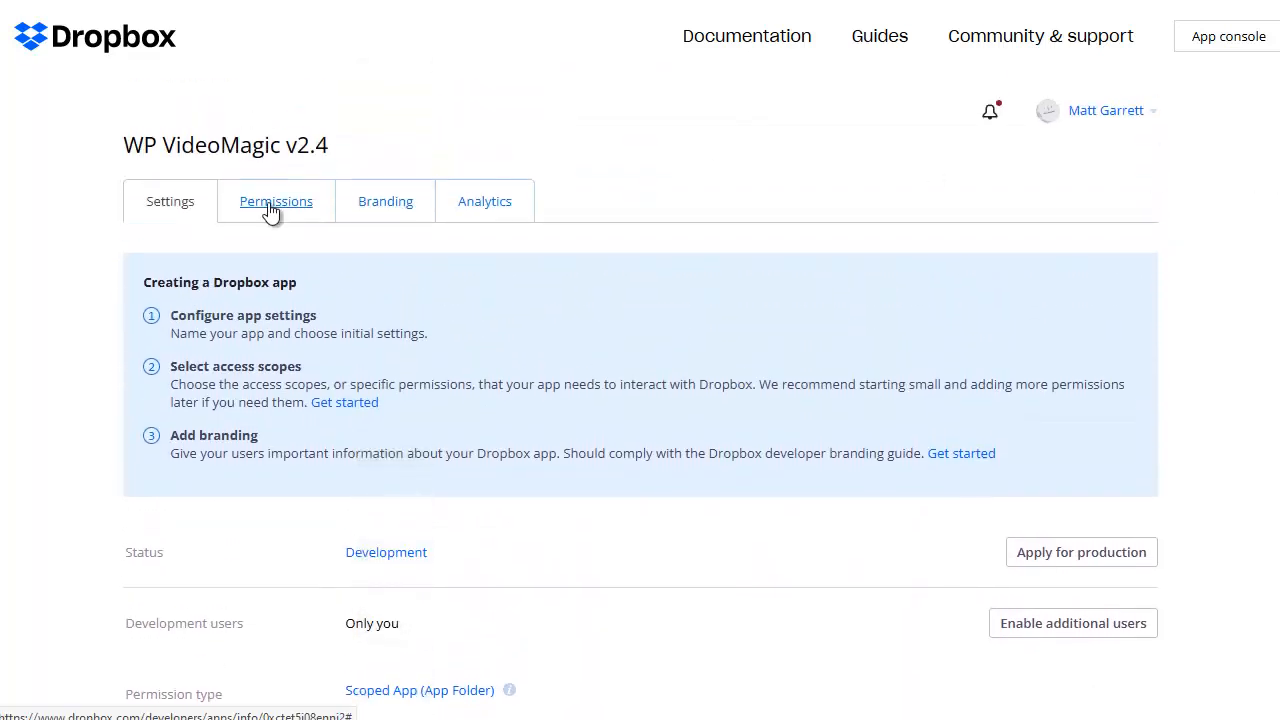
click(270, 205)
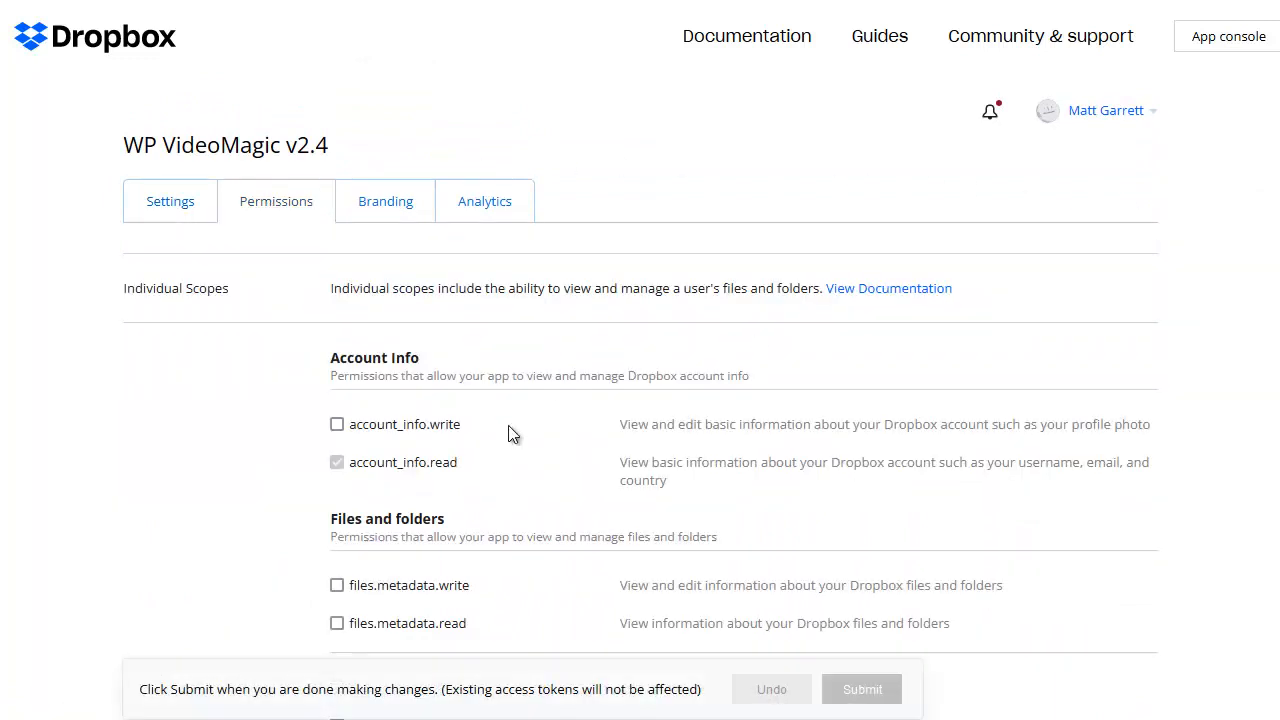
scroll(510, 434, down, 5)
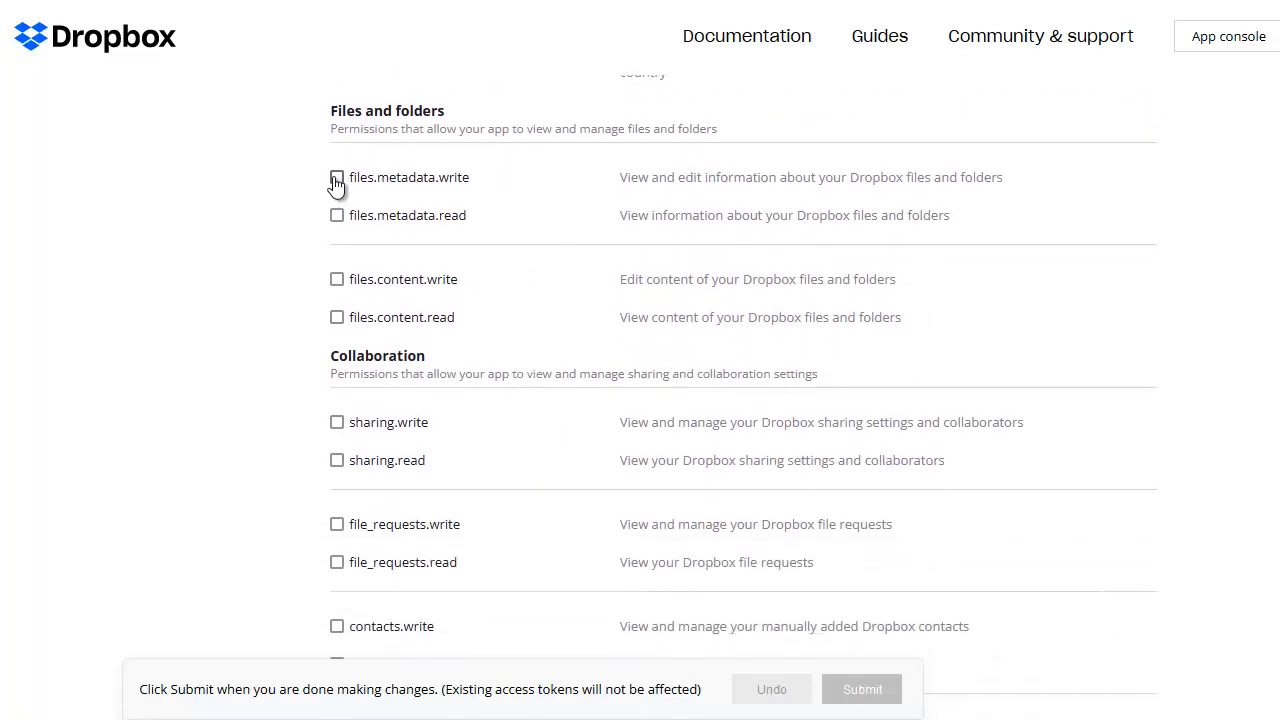
click(337, 178)
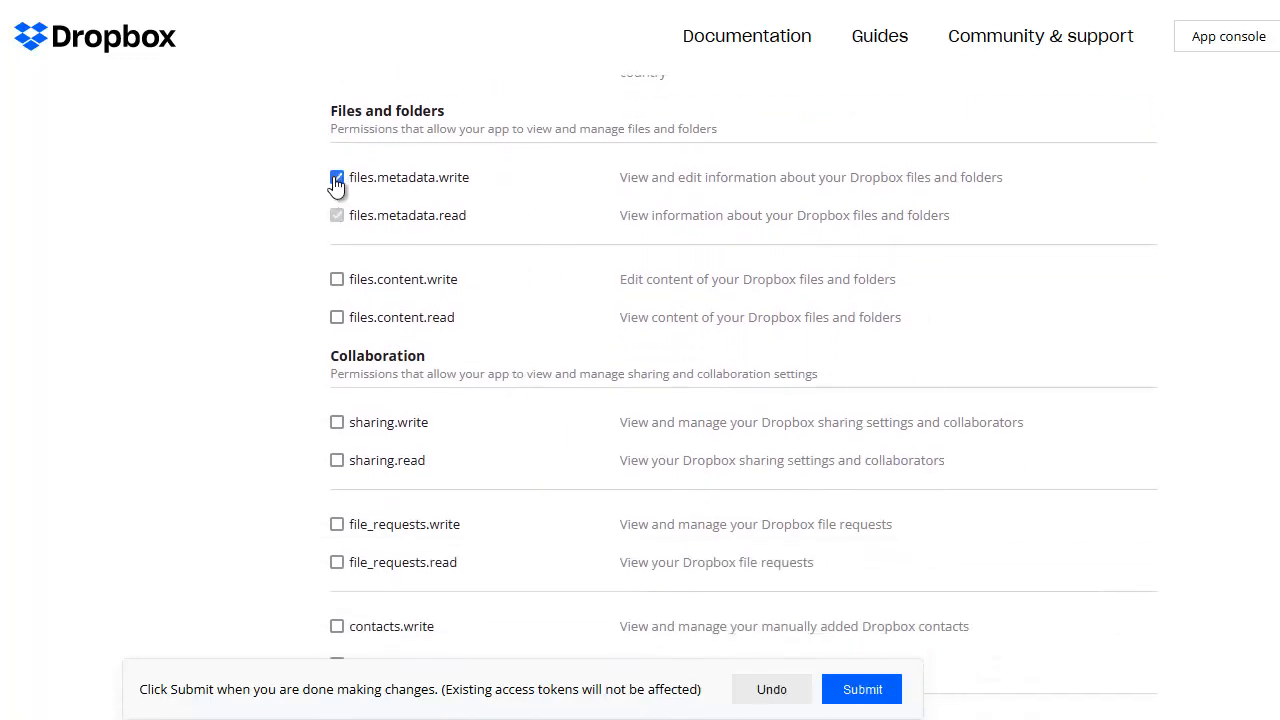
click(337, 280)
click(337, 318)
click(337, 525)
Step: Check the selected permission scopes and submit the permission changes
scroll(847, 300, down, 3)
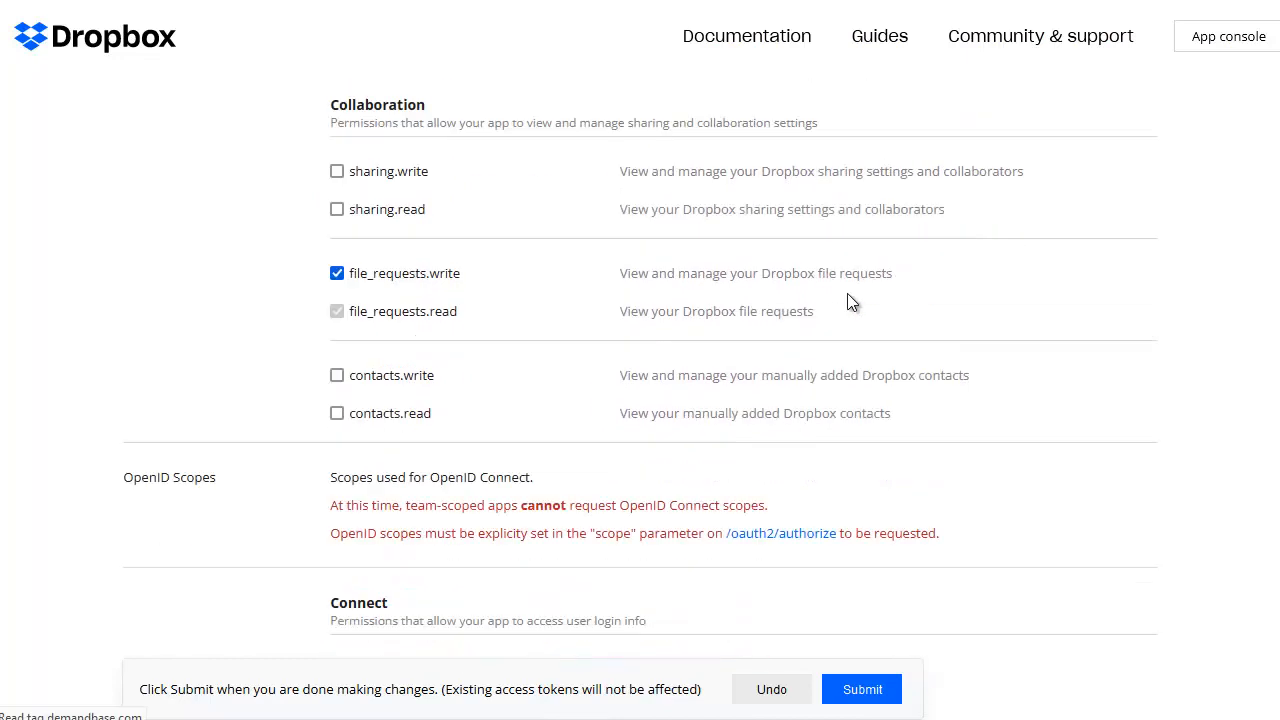
scroll(847, 293, down, 1)
scroll(845, 290, up, 5)
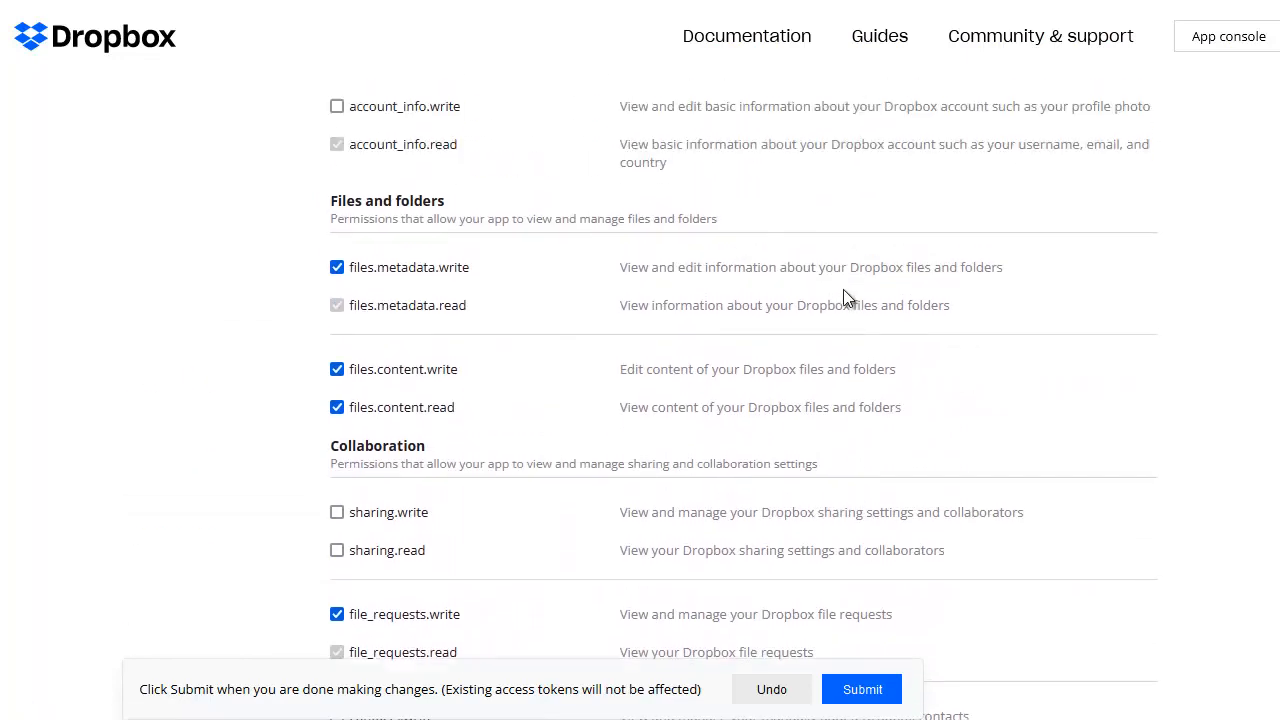
scroll(845, 297, down, 1)
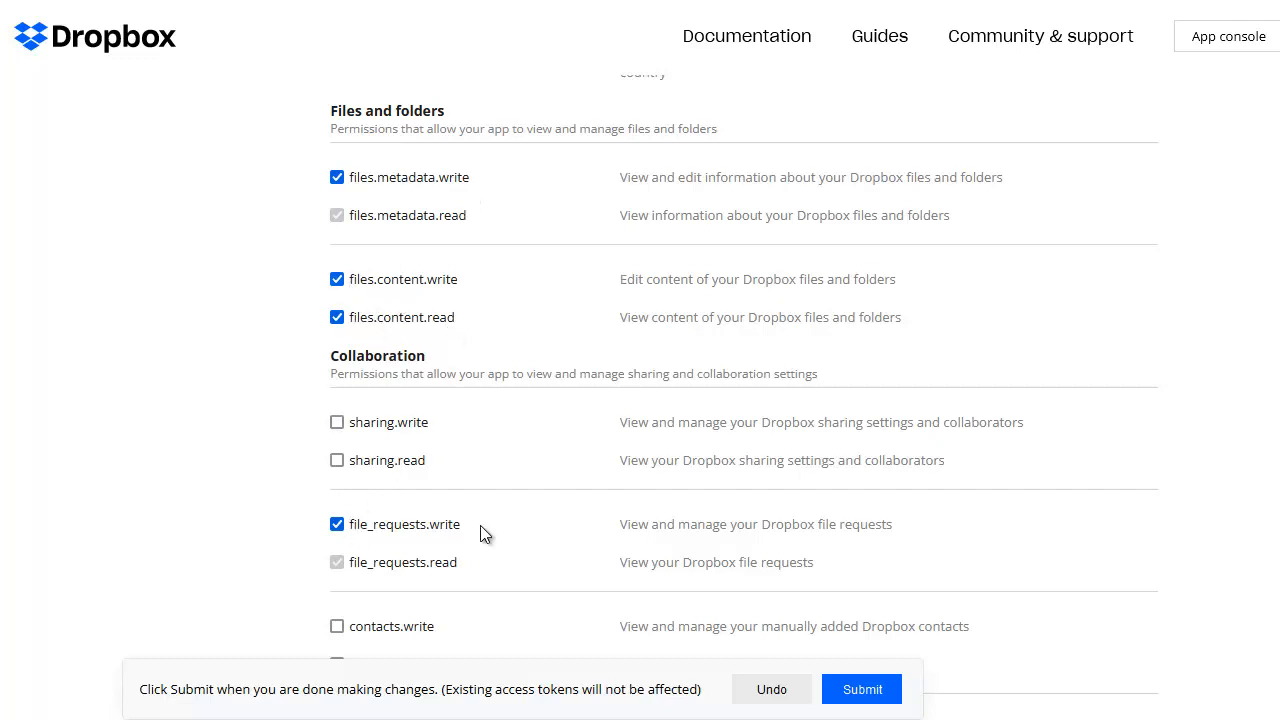
click(876, 692)
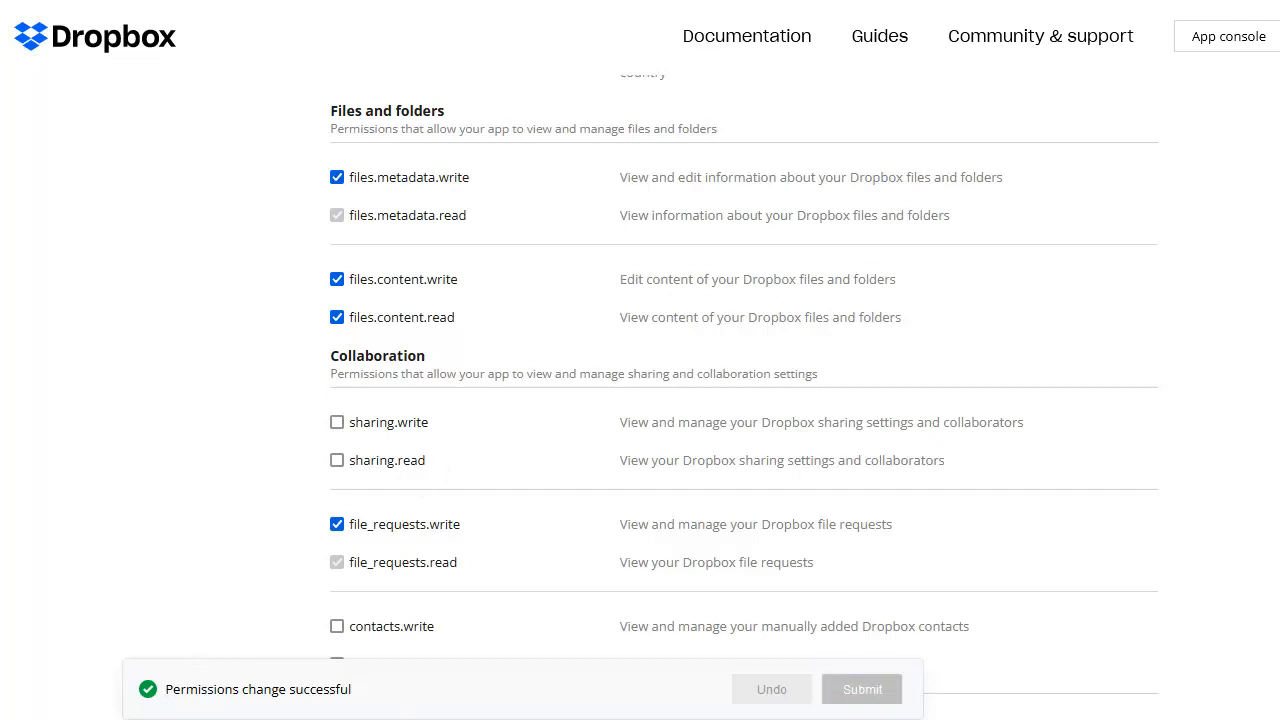
Step: View the Dropbox app's branding settings and return to the WordPress Dropbox Settings page
scroll(744, 394, up, 4)
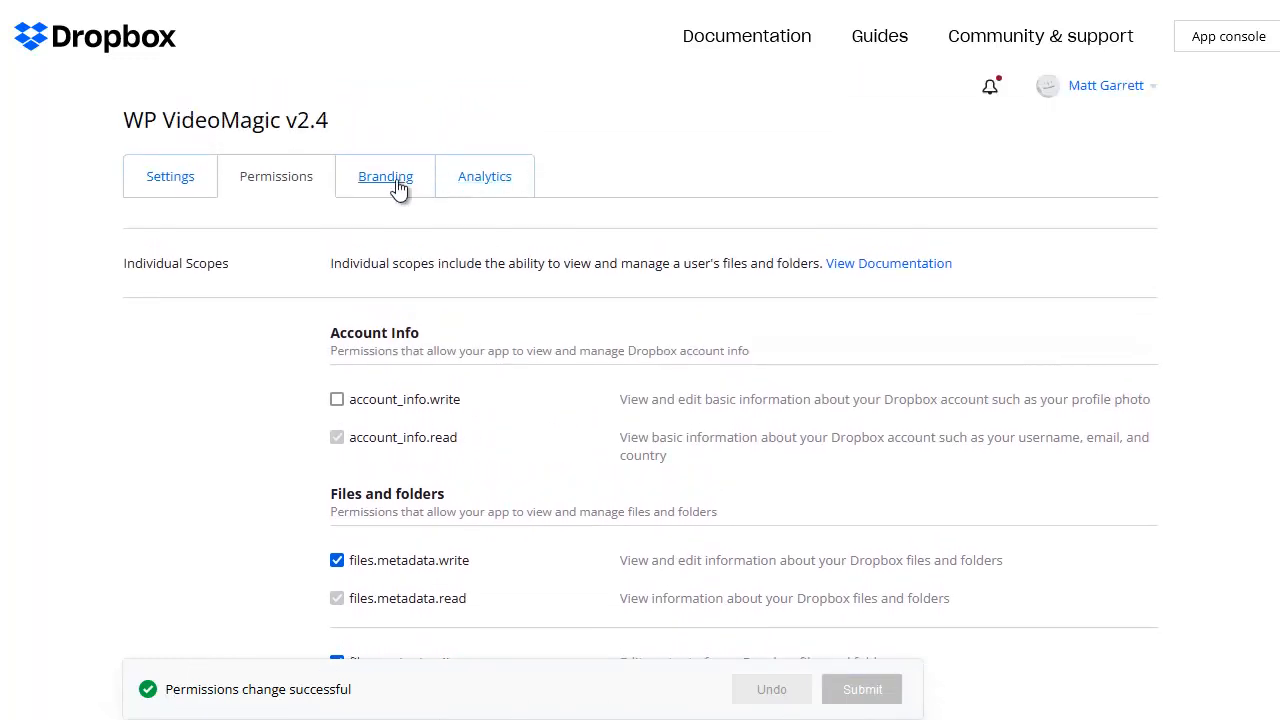
click(391, 186)
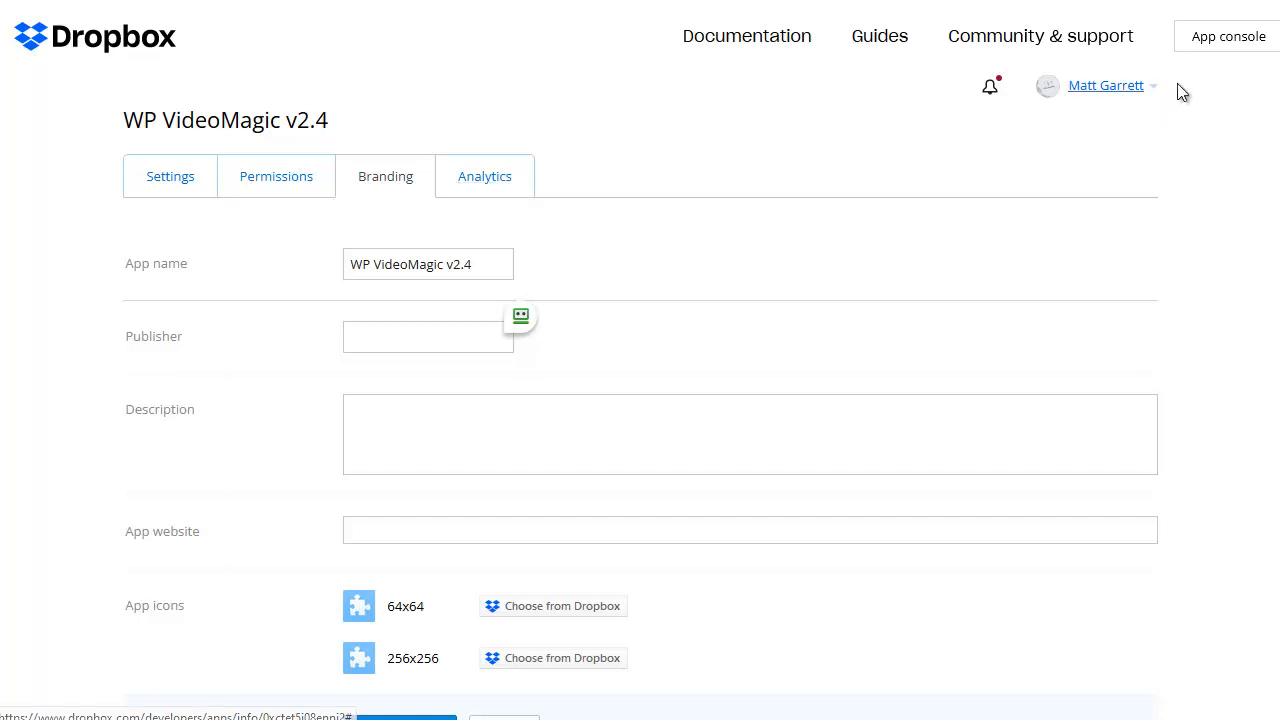
click(1199, 45)
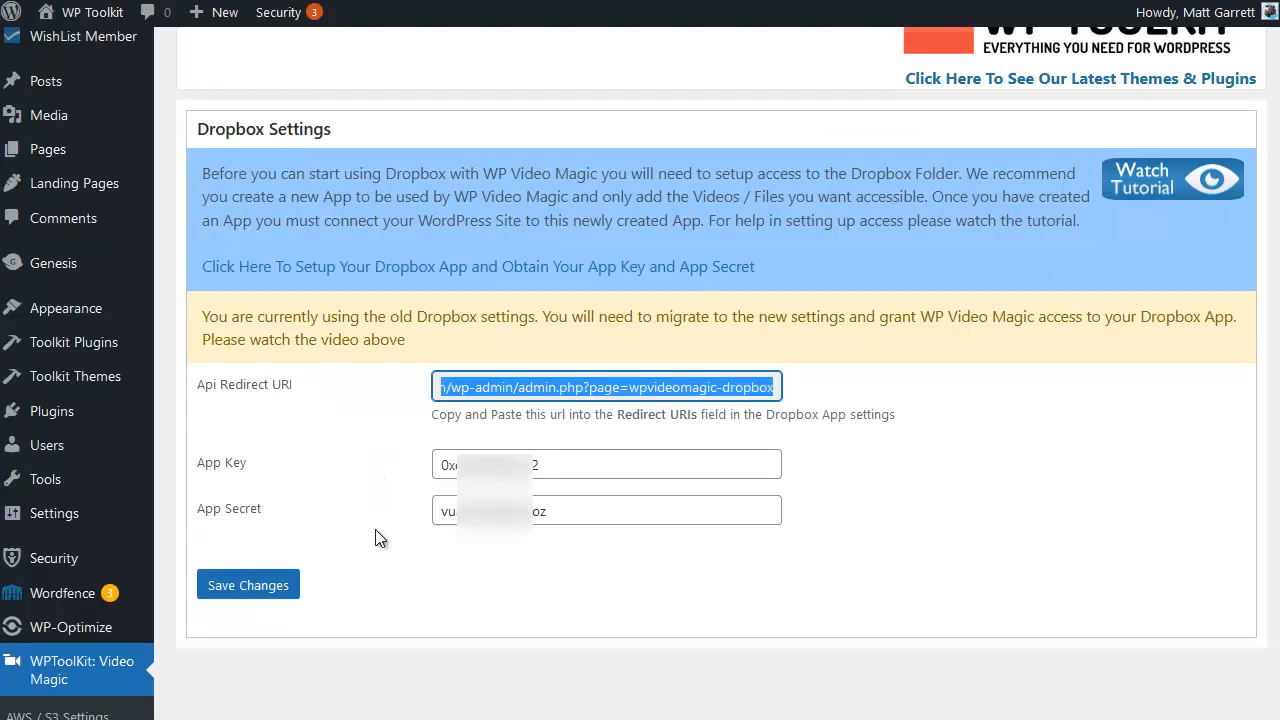
Step: Save the Dropbox settings, connect WP Video Magic to Dropbox and allow the WP VideoMagic v2.4 app the requested access
click(273, 590)
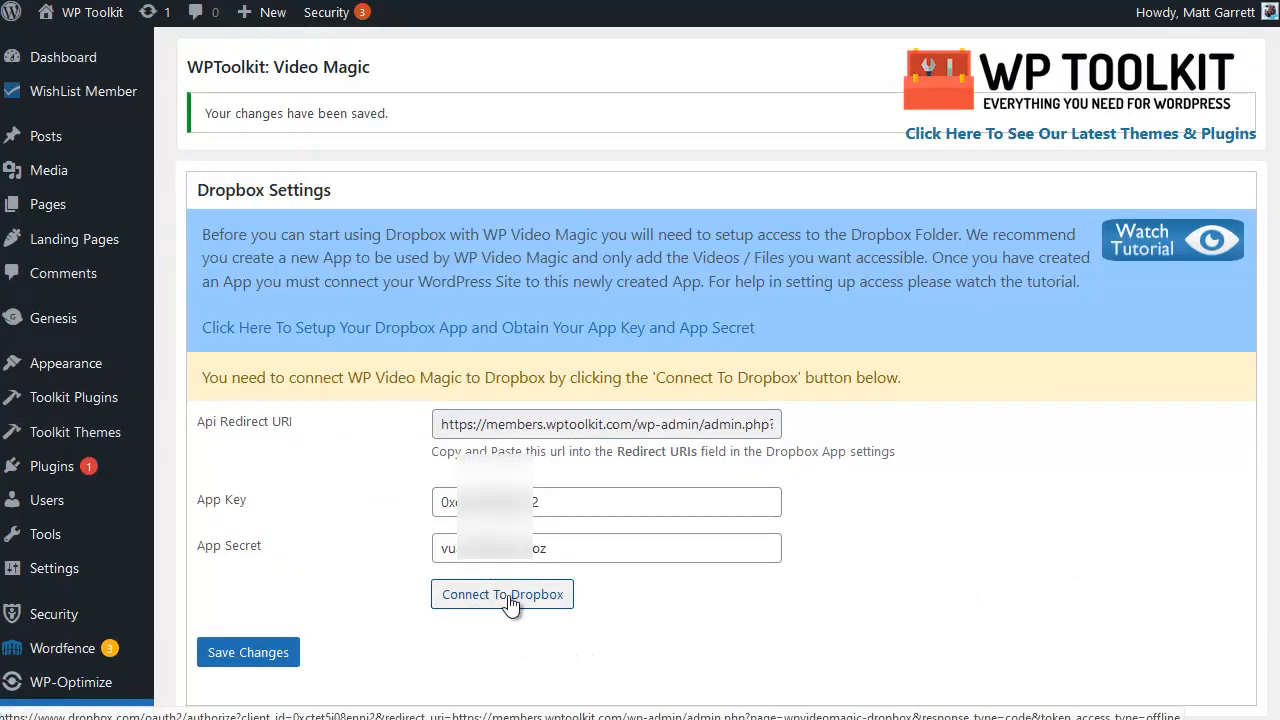
click(508, 597)
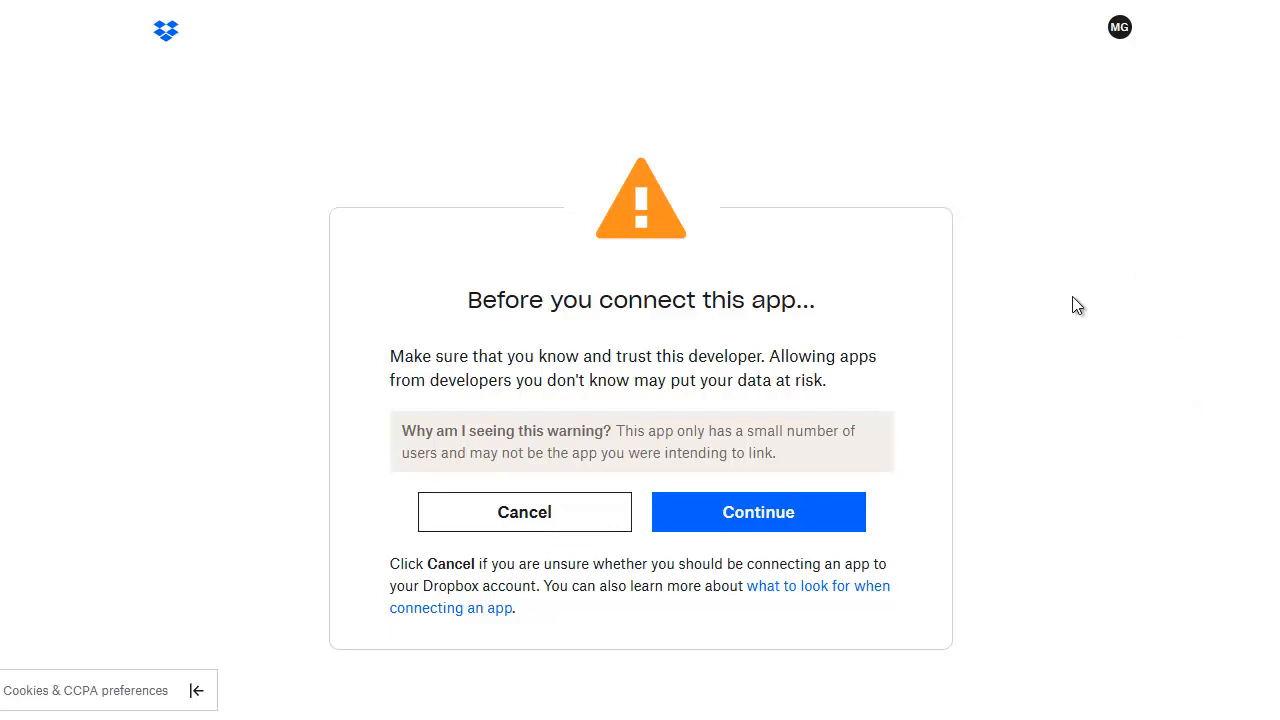
click(782, 512)
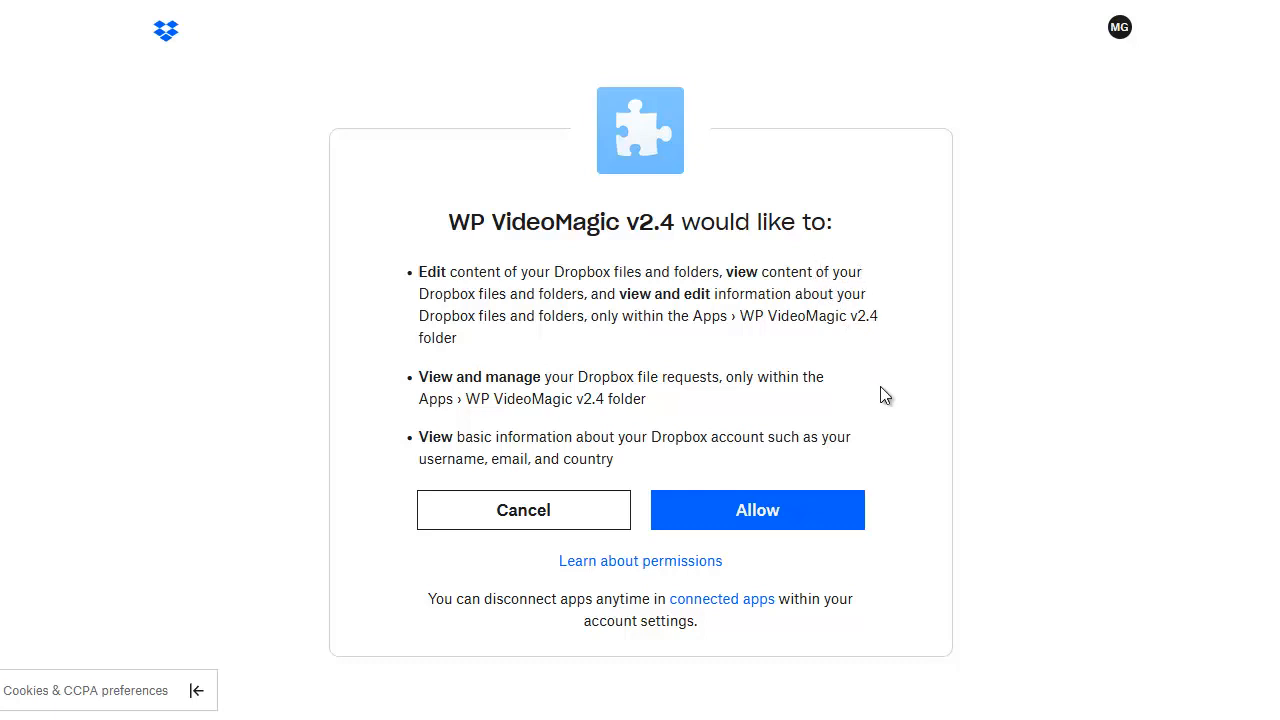
click(762, 507)
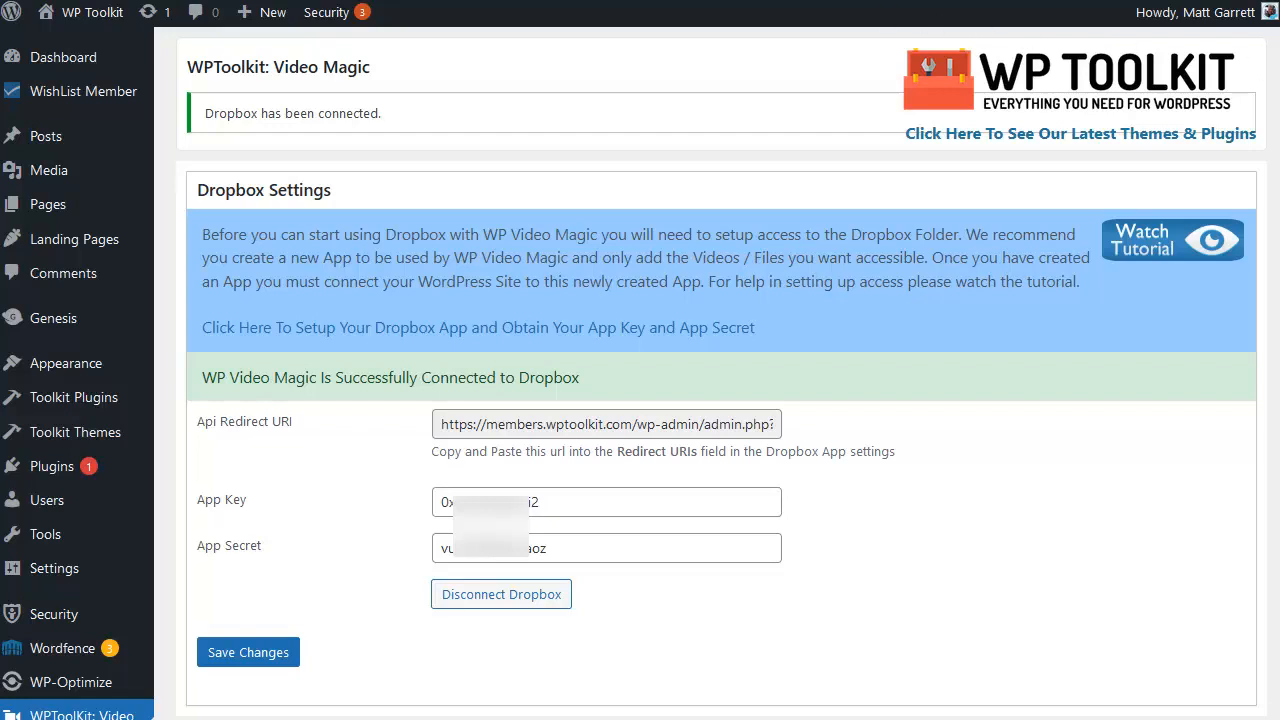
Step: Switch to File Explorer, view the contents of the WP VideoMagic v2.4 folder in Dropbox's Apps folder and return to WordPress
key(alt+Tab)
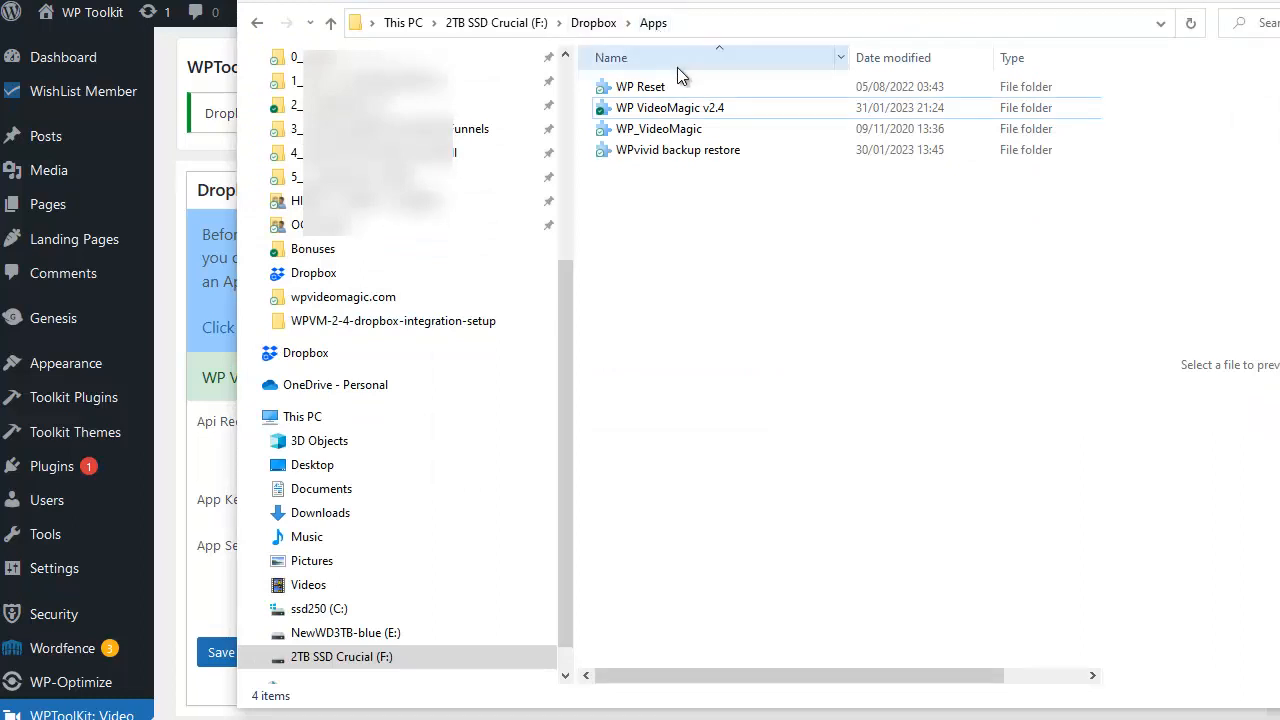
double_click(729, 108)
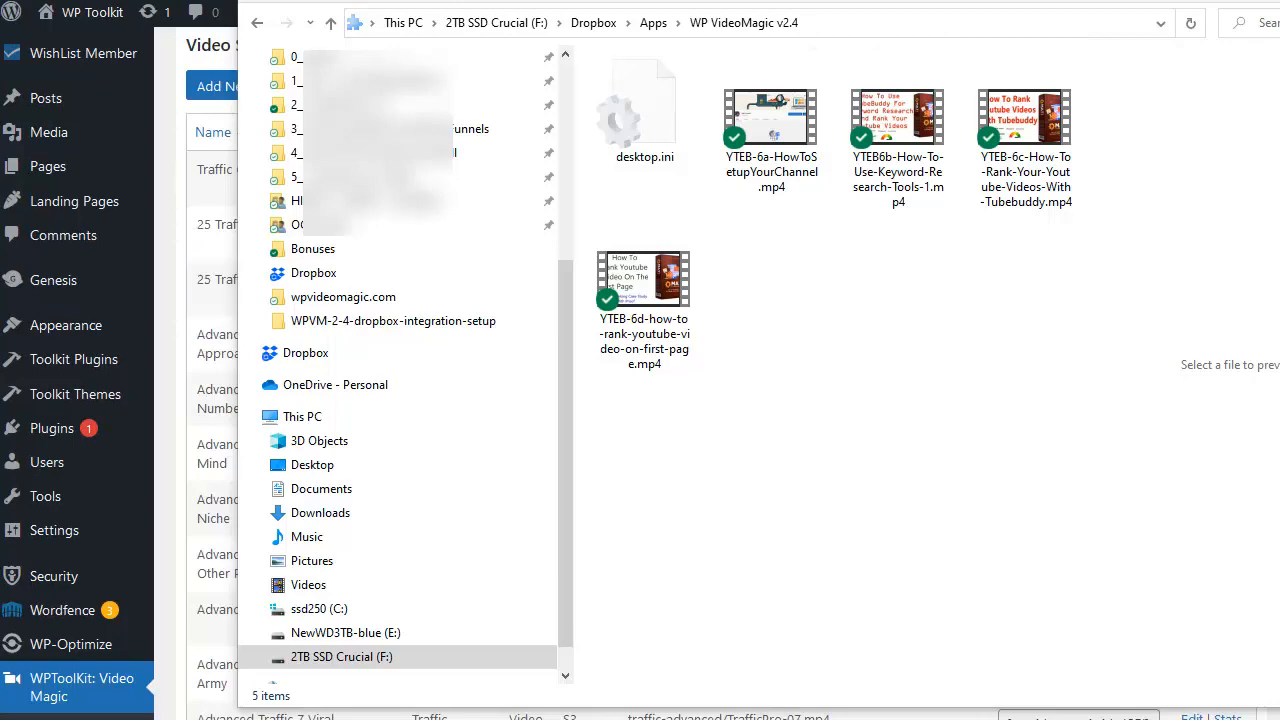
key(alt+Tab)
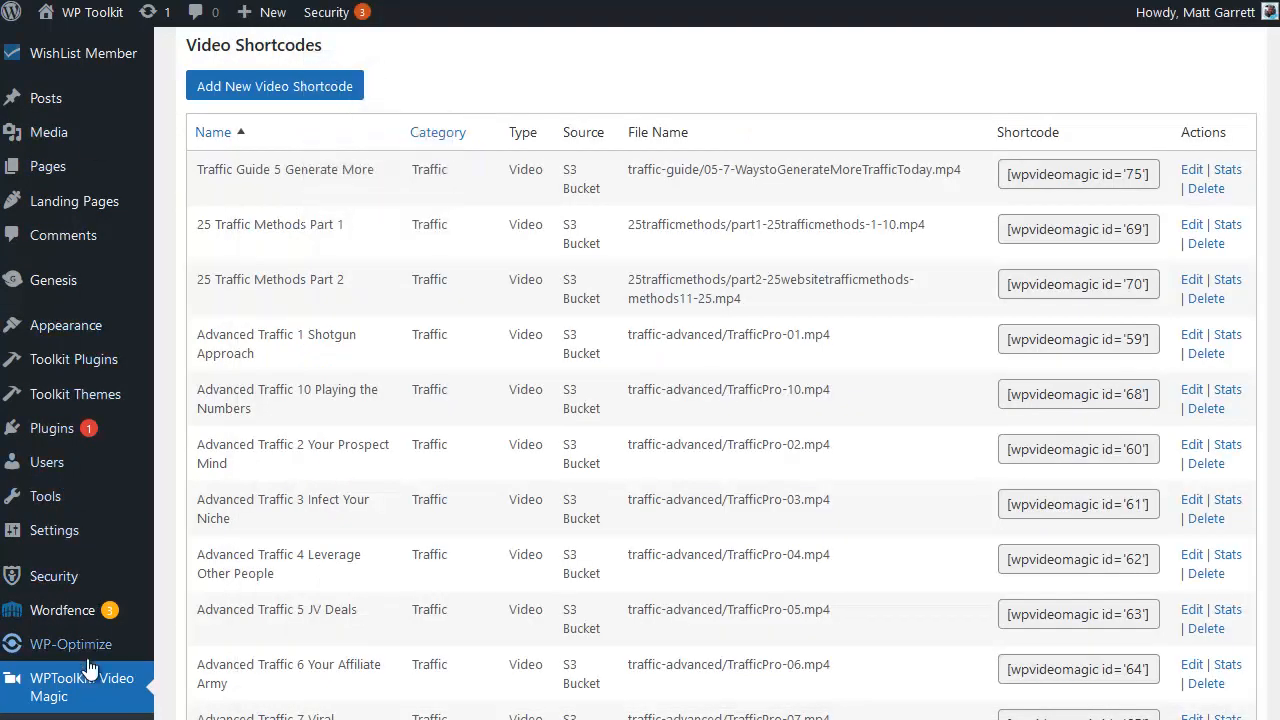
Step: Start a new video shortcode named "001 A DropBox Video Code Example" from the Video Shortcodes list
scroll(100, 685, down, 2)
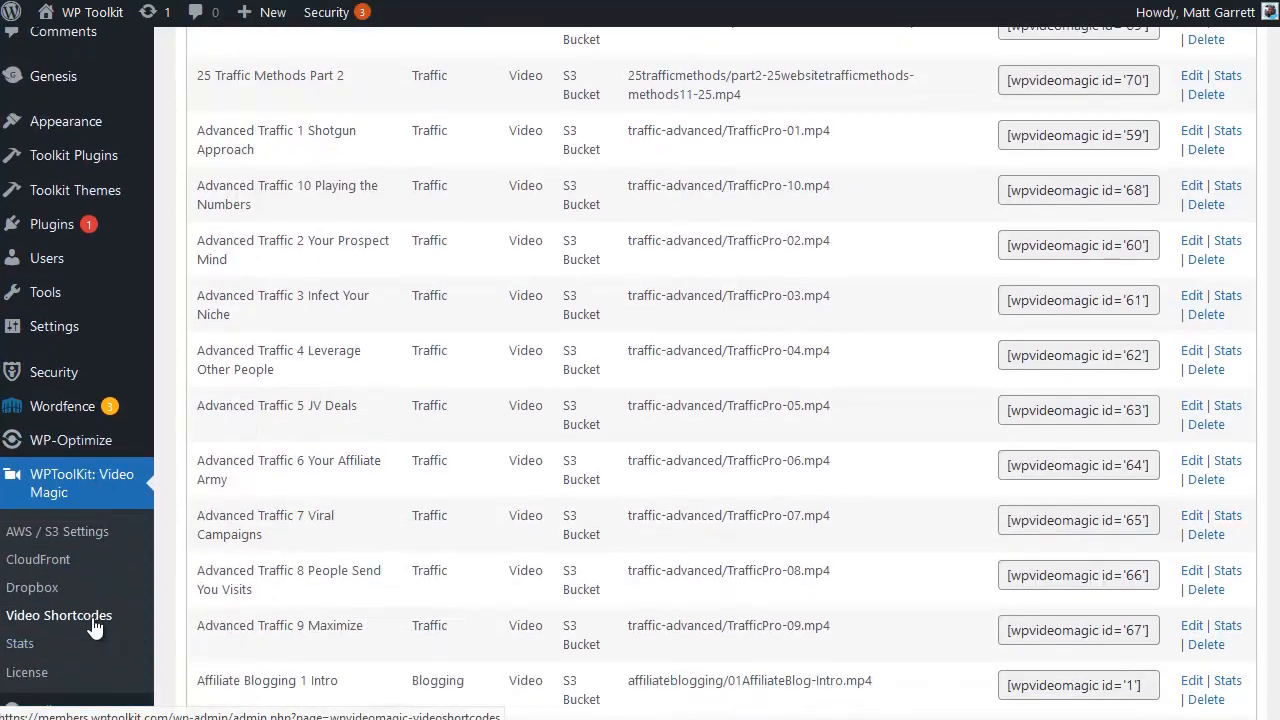
scroll(366, 503, up, 3)
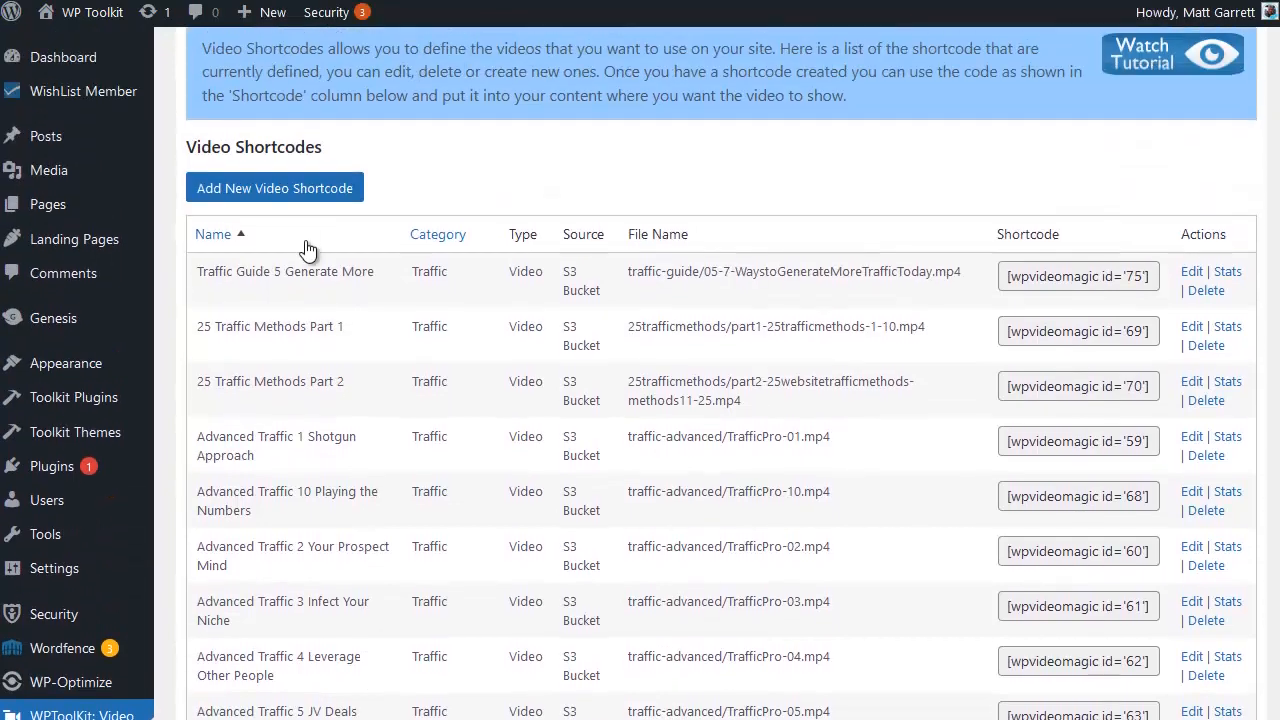
click(317, 192)
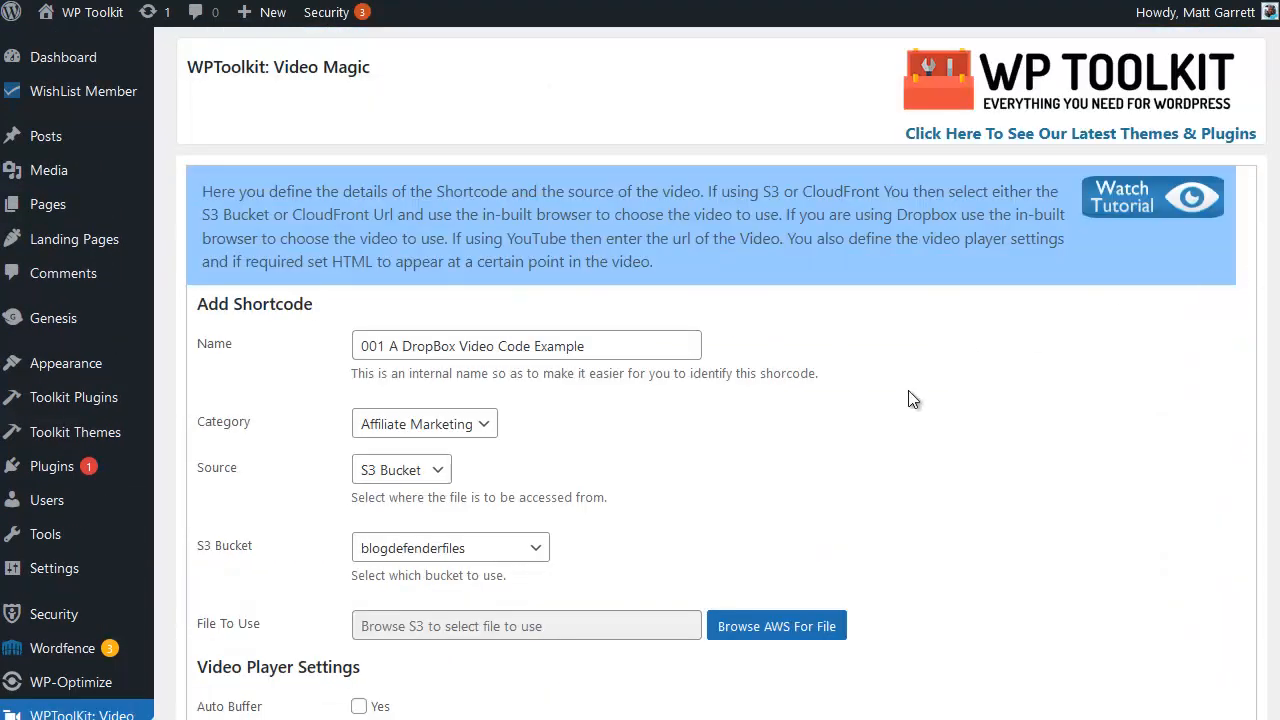
scroll(908, 392, down, 1)
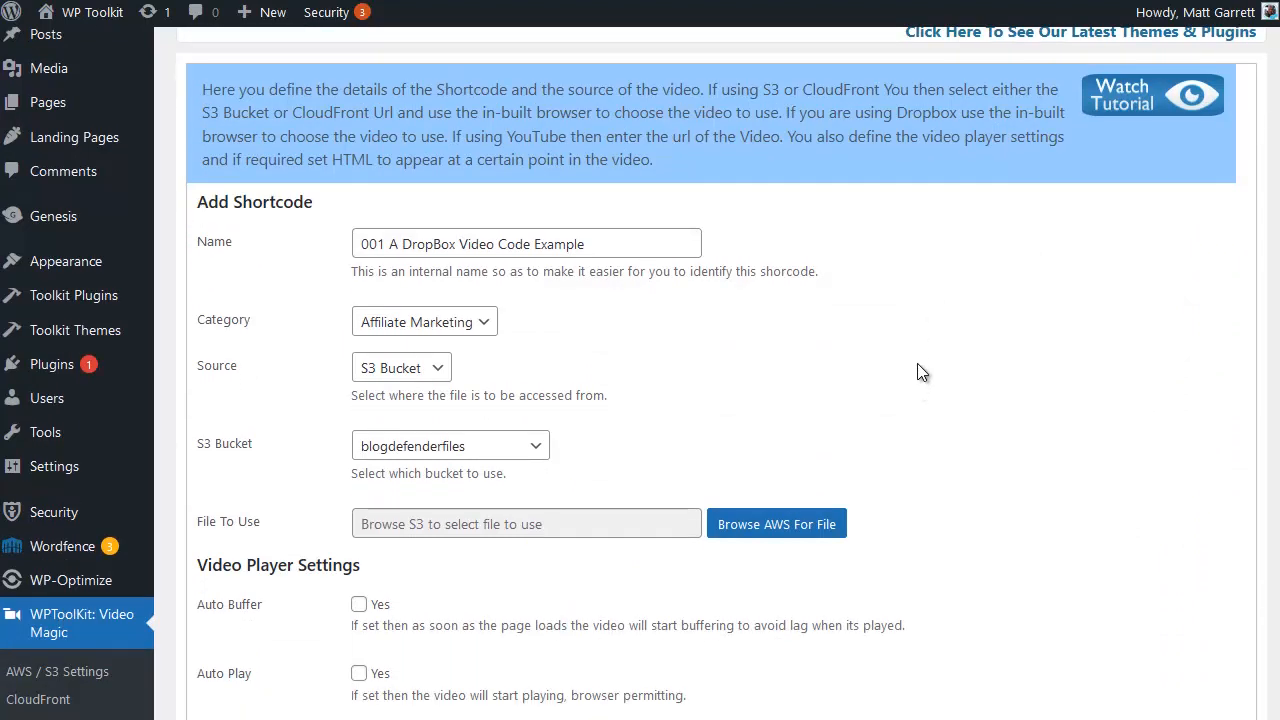
Step: Set the shortcode's source to Dropbox and select yteb-6c-how-to-rank-your-youtube-videos-with-tubebuddy.mp4 as the file to use
click(439, 369)
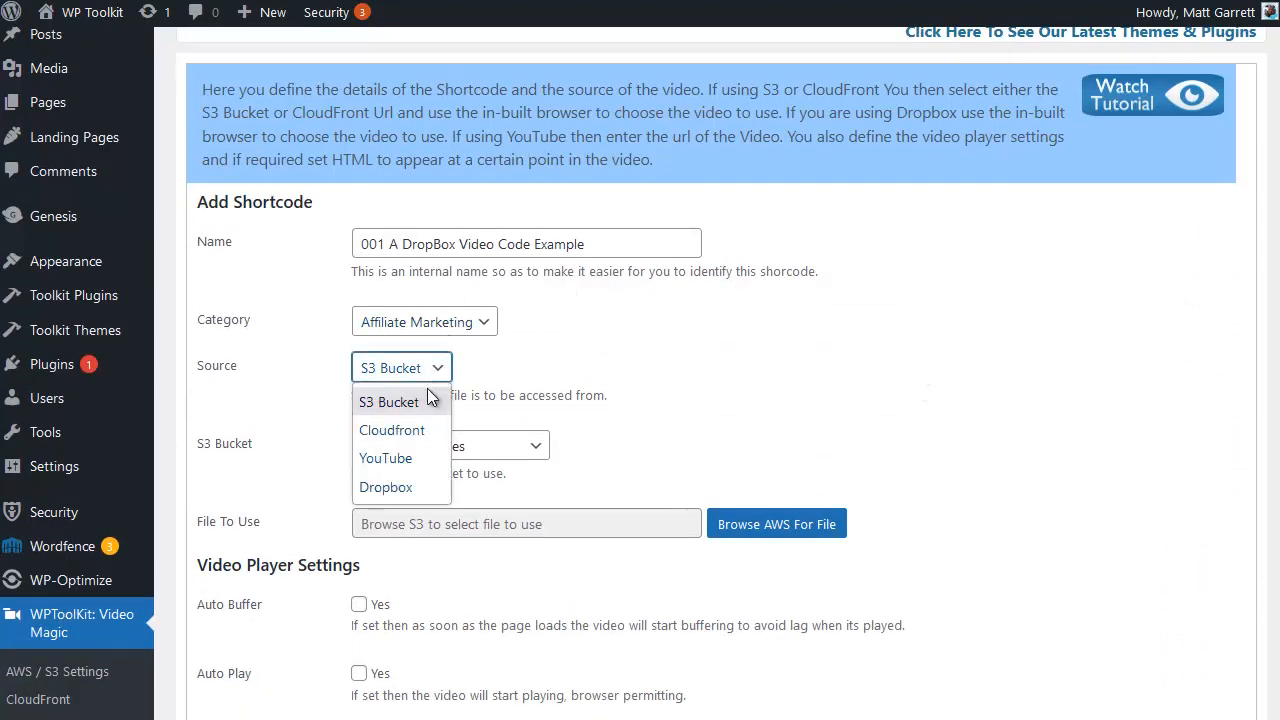
click(403, 488)
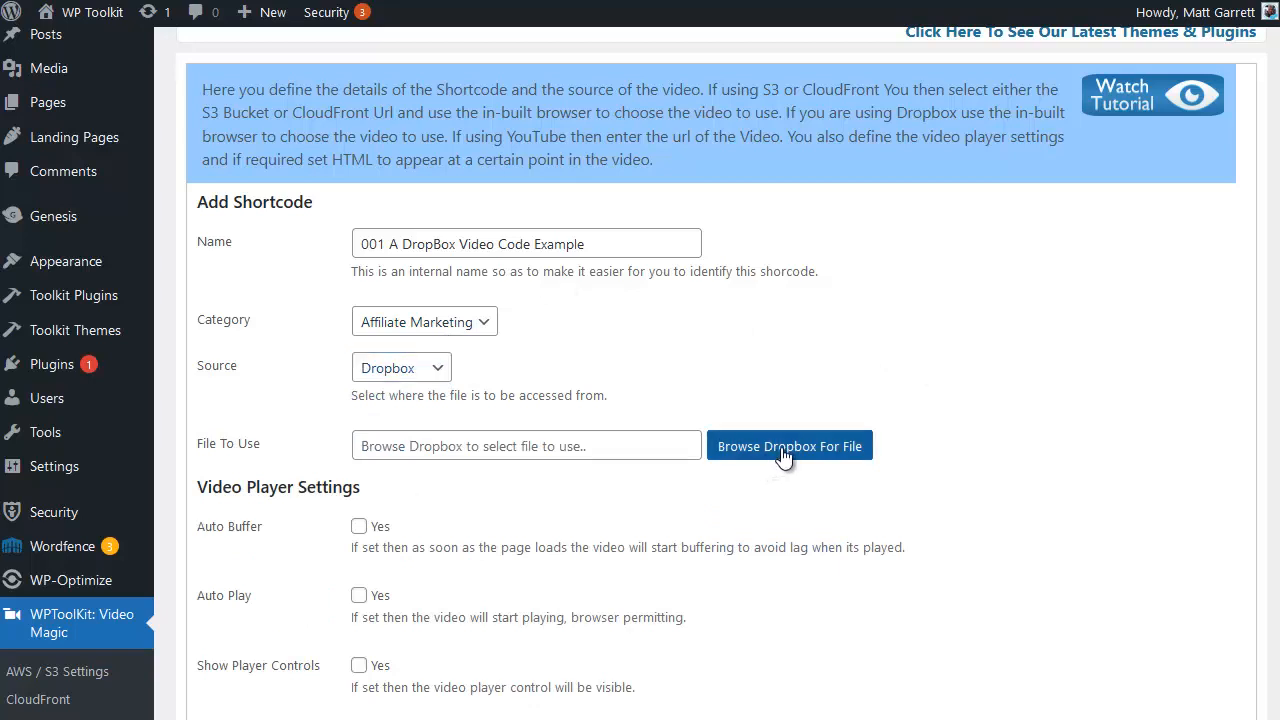
click(785, 452)
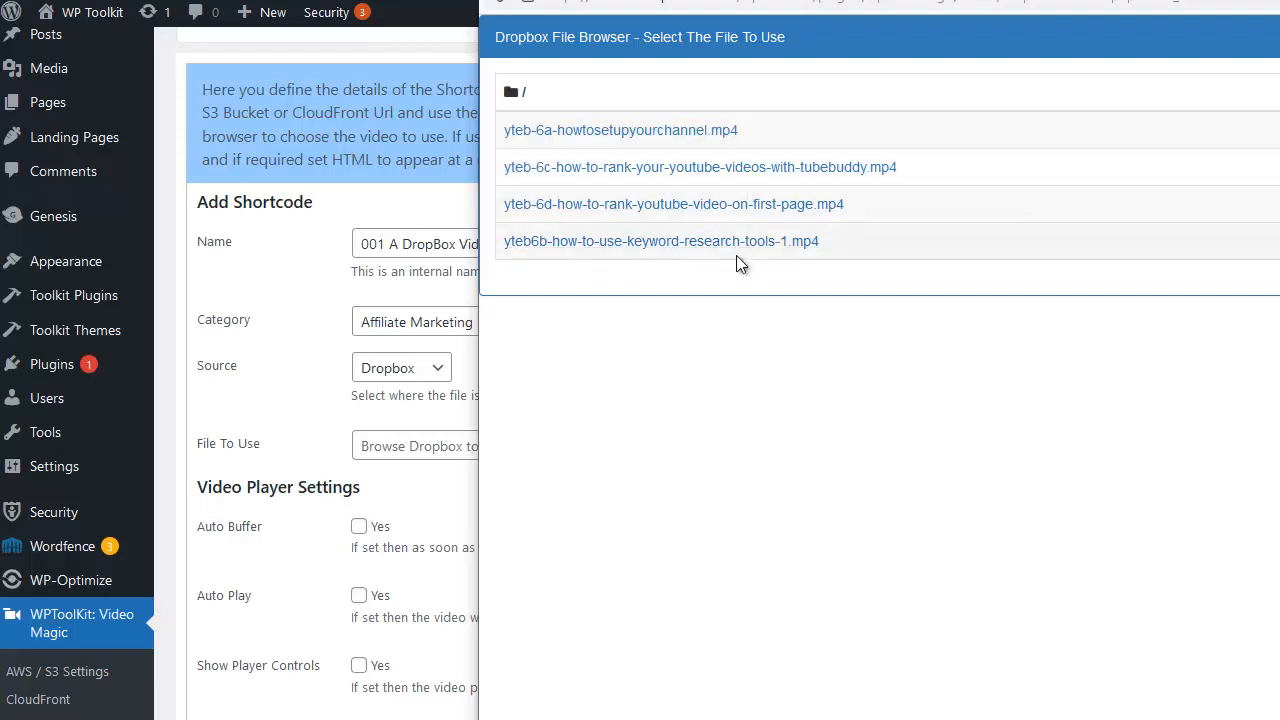
click(757, 177)
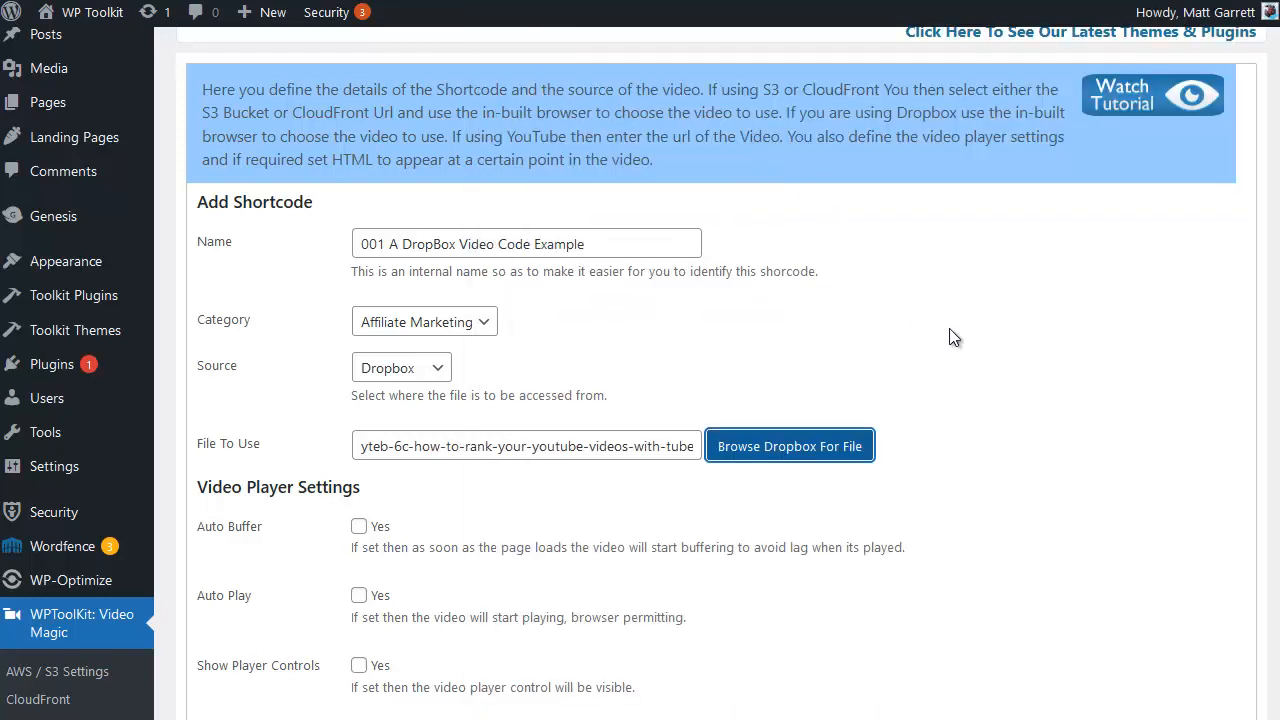